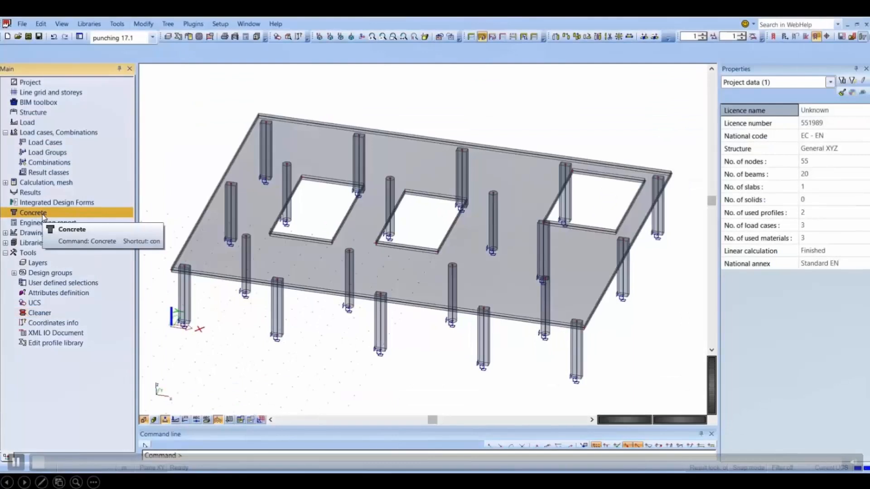
Step: Open the punching design for 2D members in the concrete service and set the type of reinforcement to Required
double_click(42, 213)
click(65, 189)
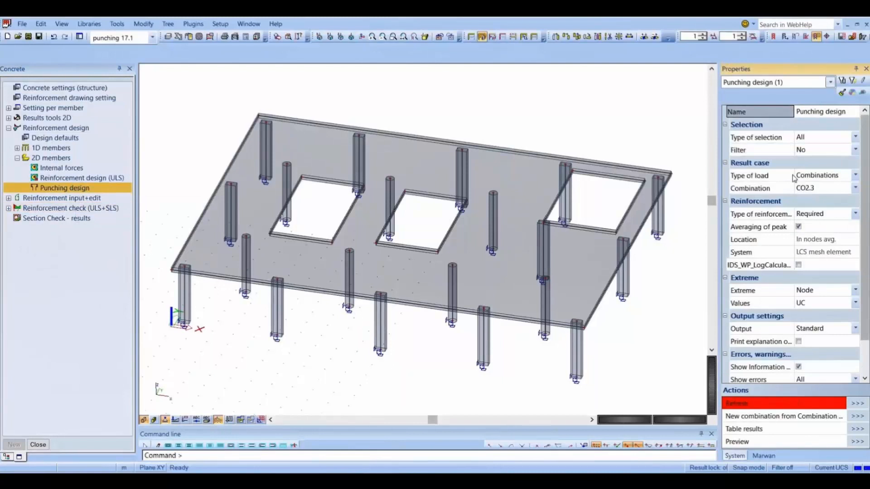
click(824, 138)
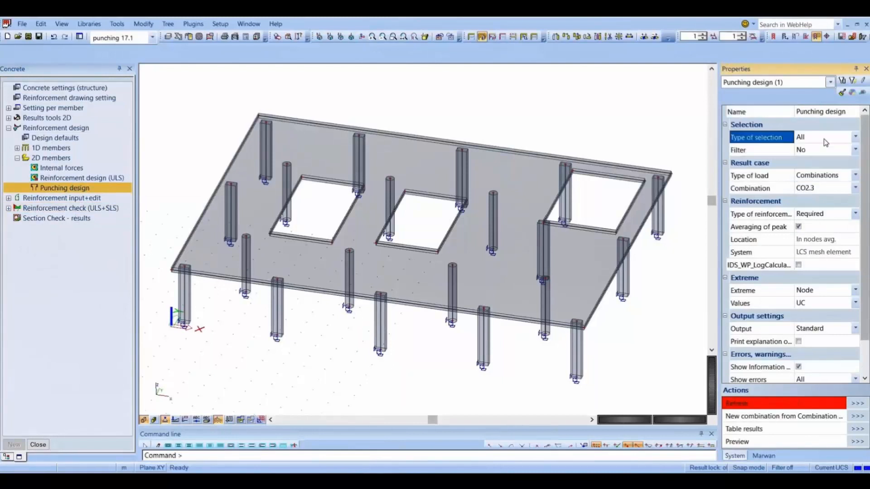
click(841, 176)
click(841, 178)
click(841, 195)
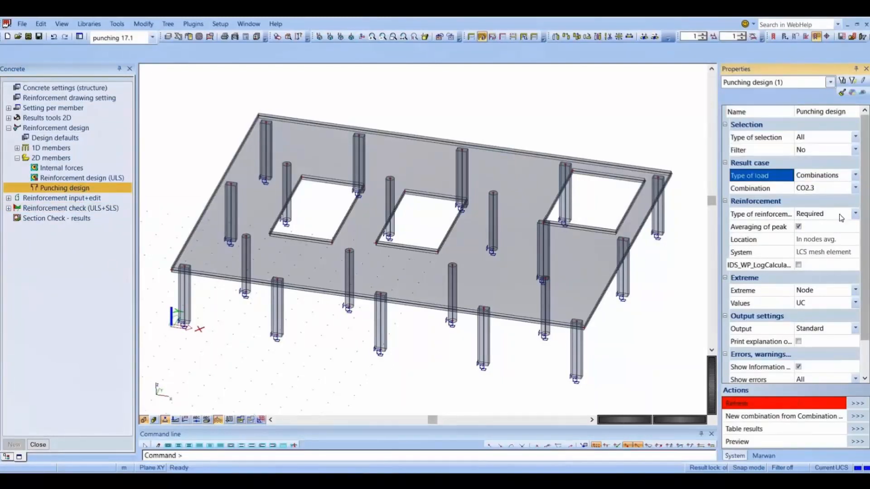
click(838, 214)
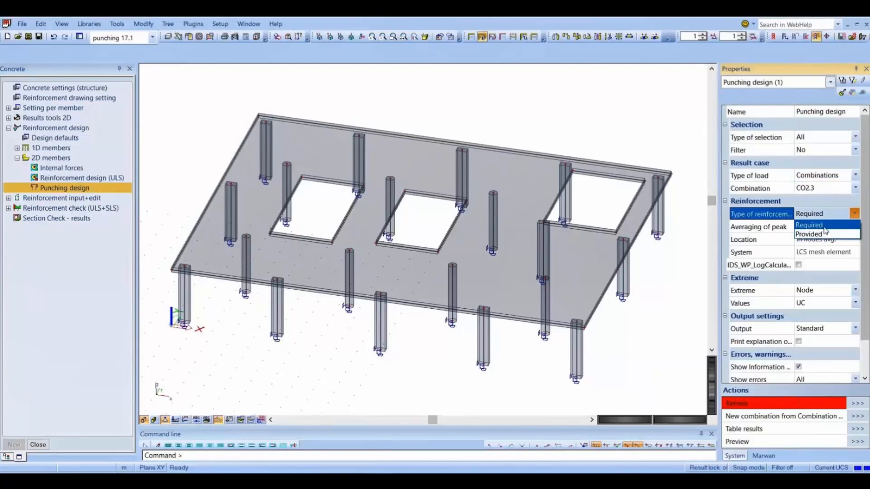
click(836, 225)
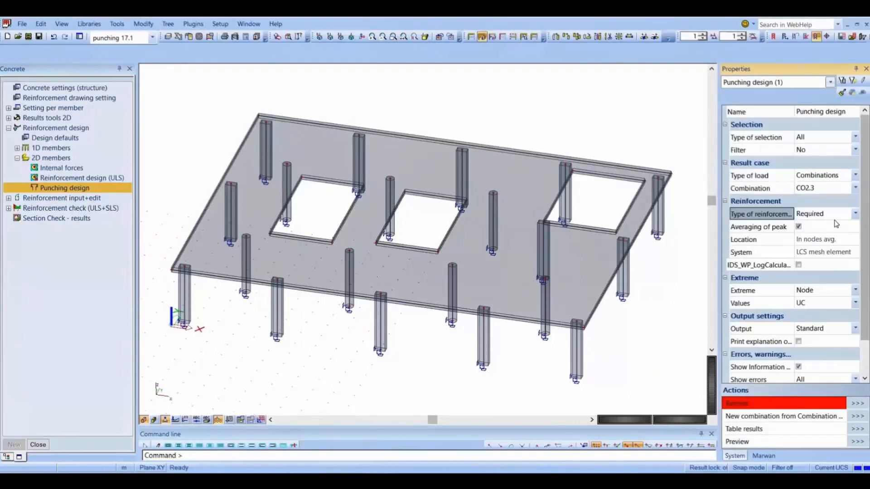
Step: Run the punching design of all columns with Node as the extreme and UC as the values
click(822, 289)
click(823, 302)
scroll(860, 375, down, 2)
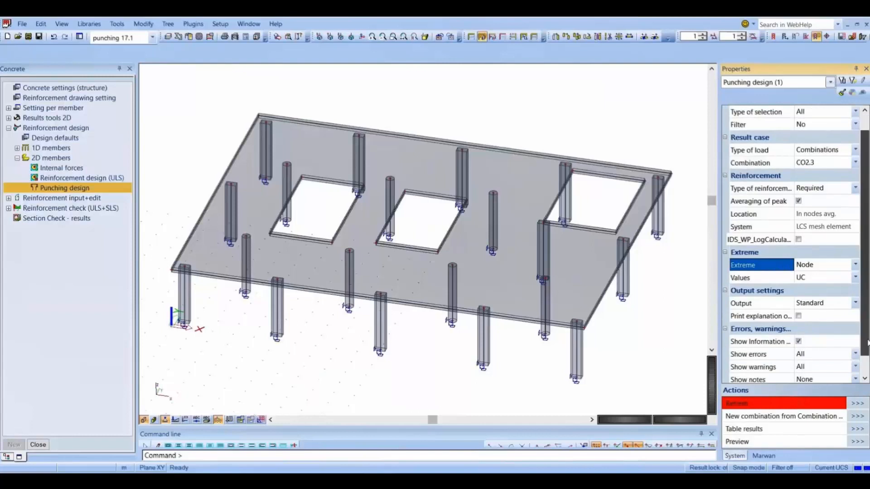
click(858, 403)
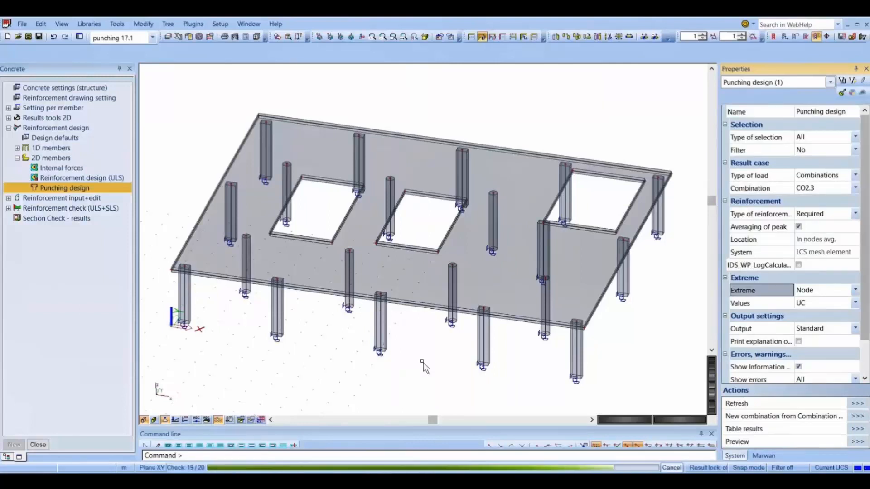
Step: View the slab in the Z direction and inspect the punching unity checks around the columns
mouse_move(416, 361)
ctrl+right_down()
mouse_move(421, 368)
mouse_move(414, 358)
ctrl+right_up()
click(340, 36)
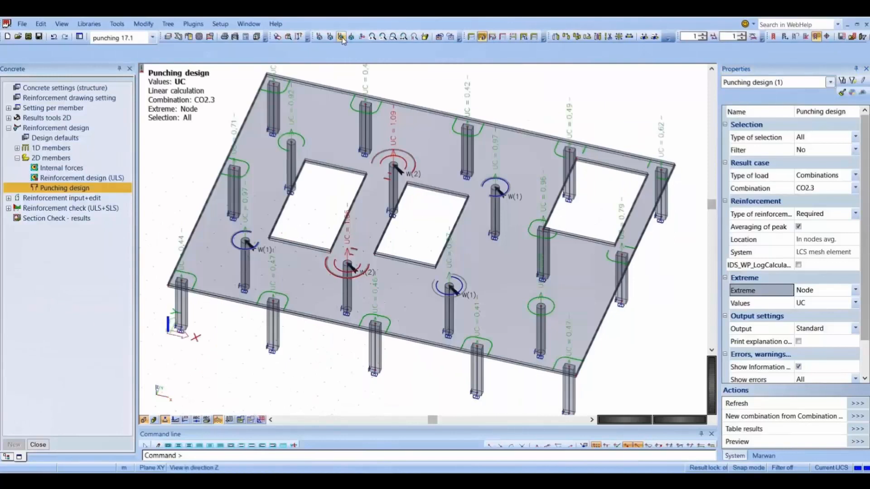
scroll(605, 227, up, 3)
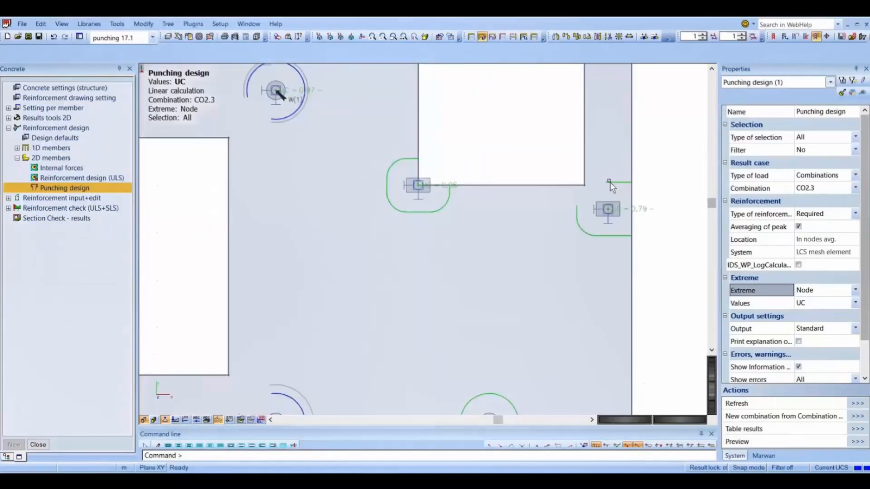
scroll(553, 230, down, 3)
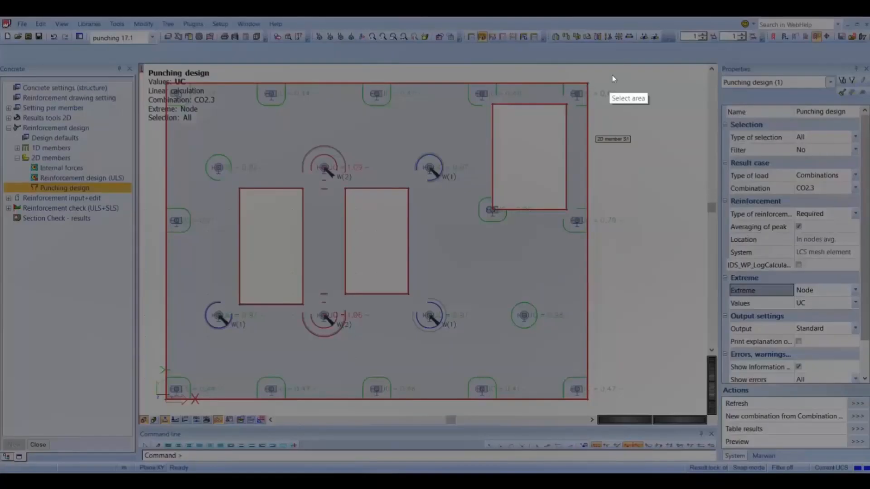
Step: Annotate a screen capture of the plan with lines from the two upper internal columns to nearby opening corners, and discard the capture
mouse_move(627, 68)
mouse_down()
mouse_move(388, 315)
mouse_move(175, 413)
mouse_move(151, 413)
mouse_up()
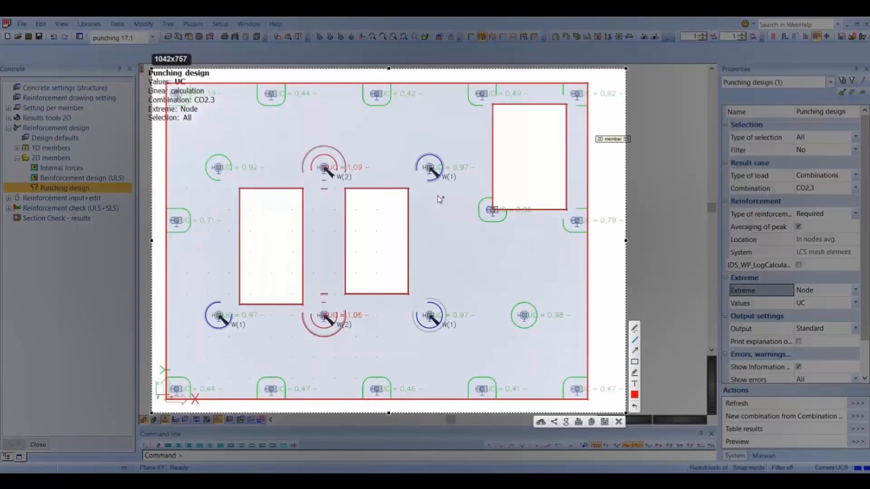
drag(429, 169, 346, 189)
drag(430, 169, 410, 298)
mouse_move(325, 169)
mouse_down()
mouse_move(347, 186)
mouse_move(345, 293)
mouse_up()
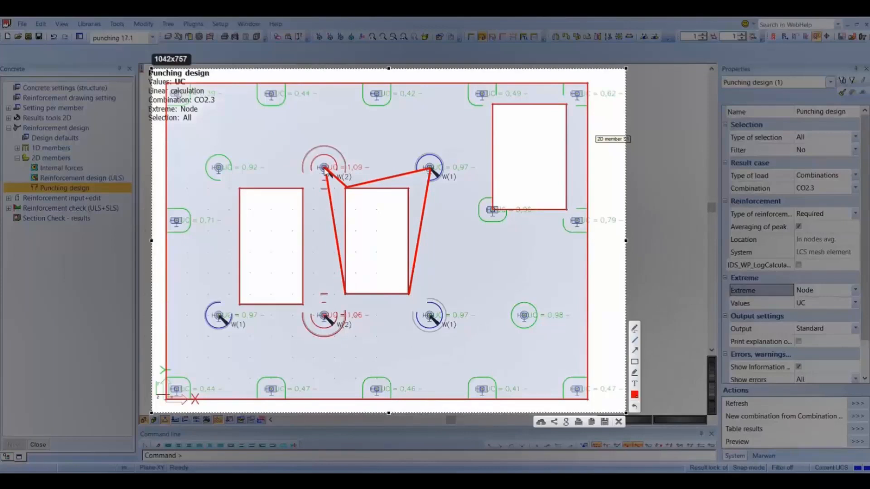
drag(325, 169, 239, 187)
mouse_move(326, 170)
mouse_down()
mouse_move(295, 312)
mouse_move(303, 305)
mouse_up()
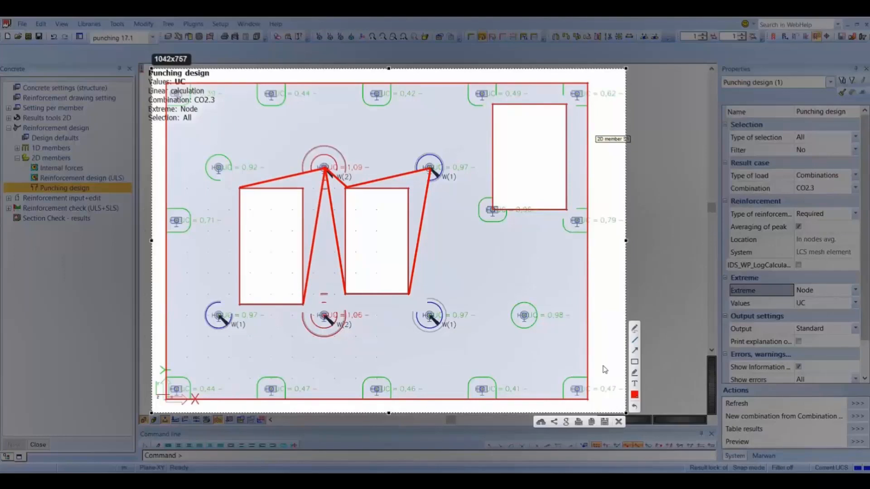
key(Escape)
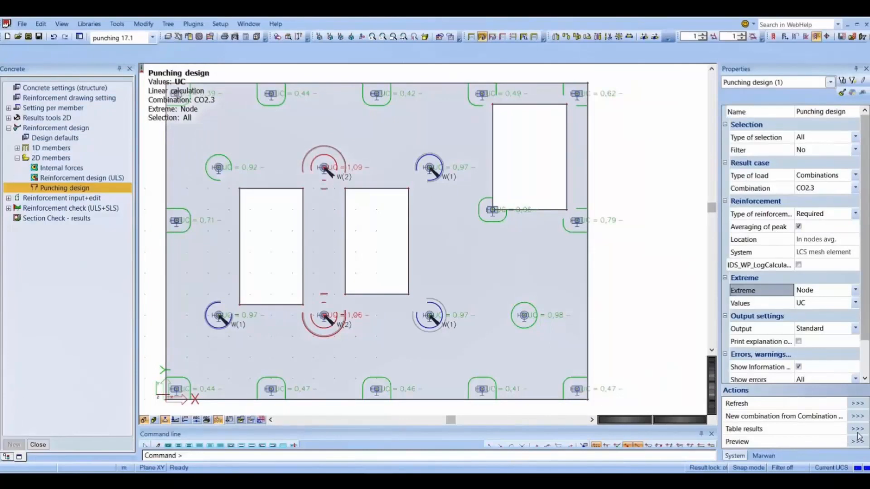
Step: Check the linear combinations offered by the combination key of the punching design
click(857, 418)
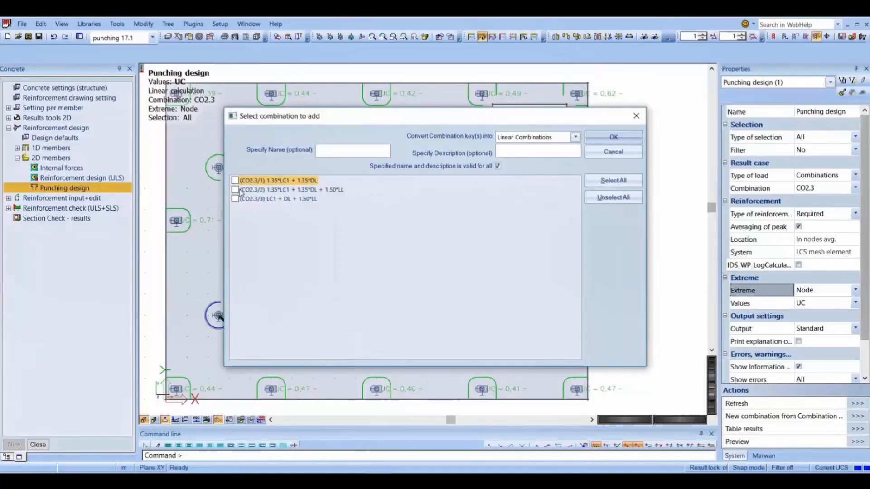
click(597, 138)
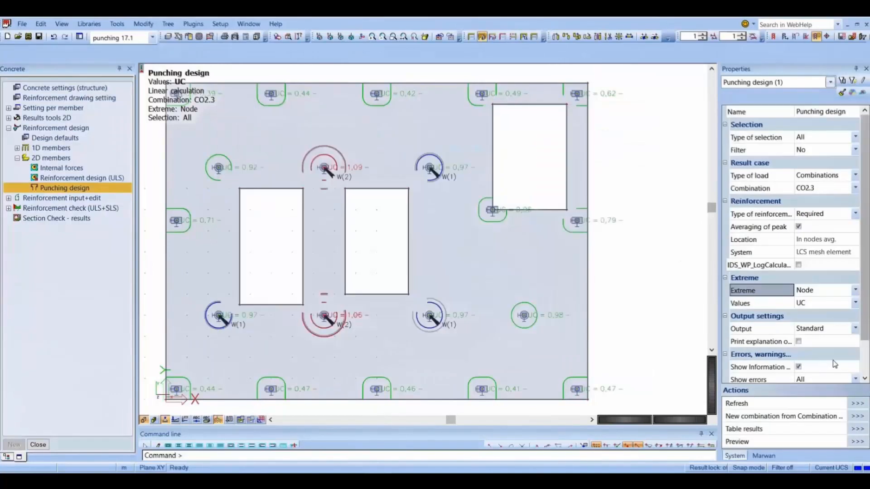
Step: Set the punching design output to Brief and review its summary, combination keys and warnings in a widened report preview
click(823, 329)
click(855, 329)
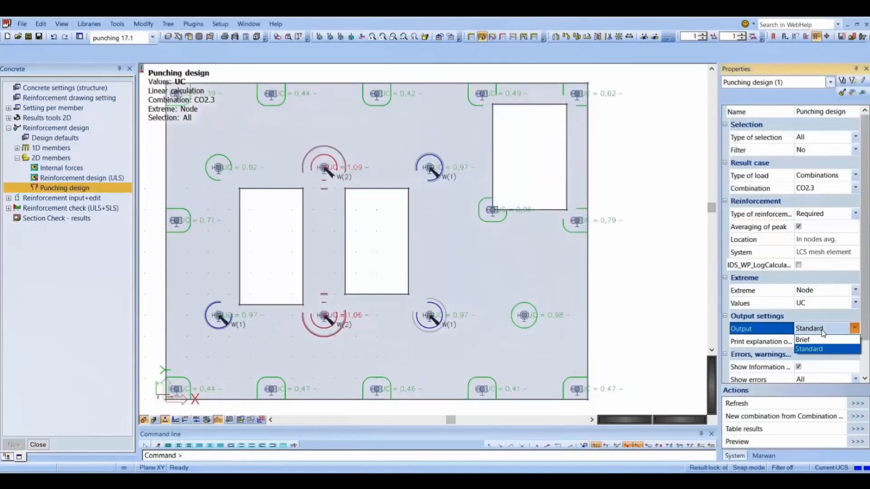
click(818, 345)
click(859, 443)
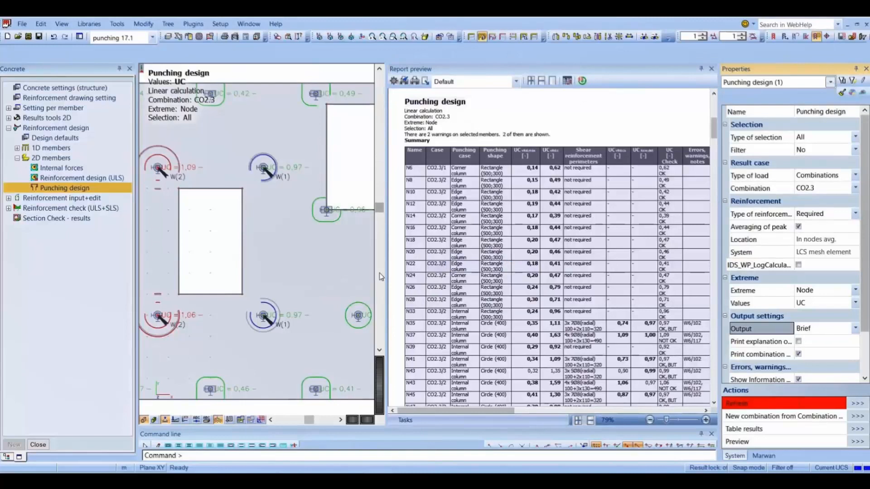
drag(385, 273, 312, 265)
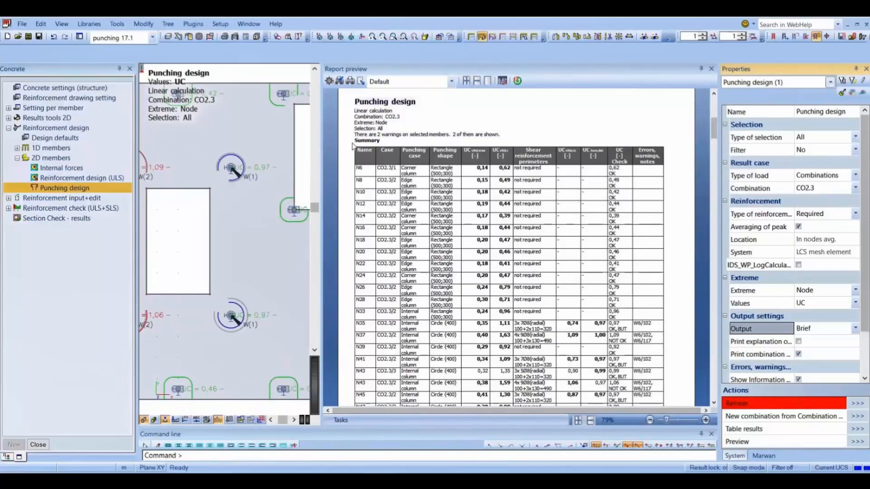
scroll(538, 234, down, 3)
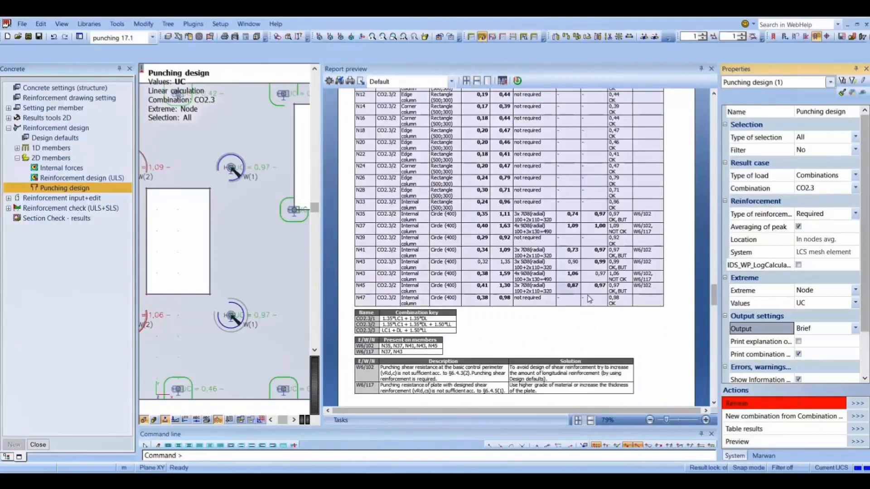
scroll(537, 265, down, 2)
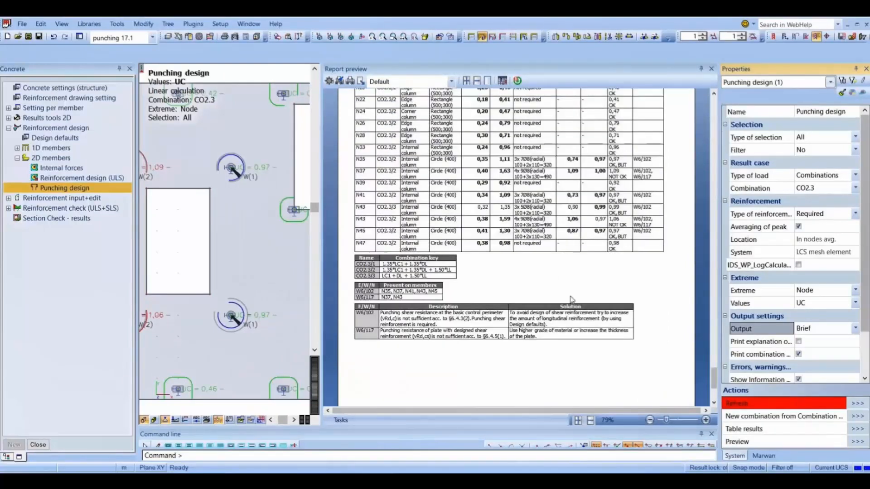
scroll(565, 300, down, 1)
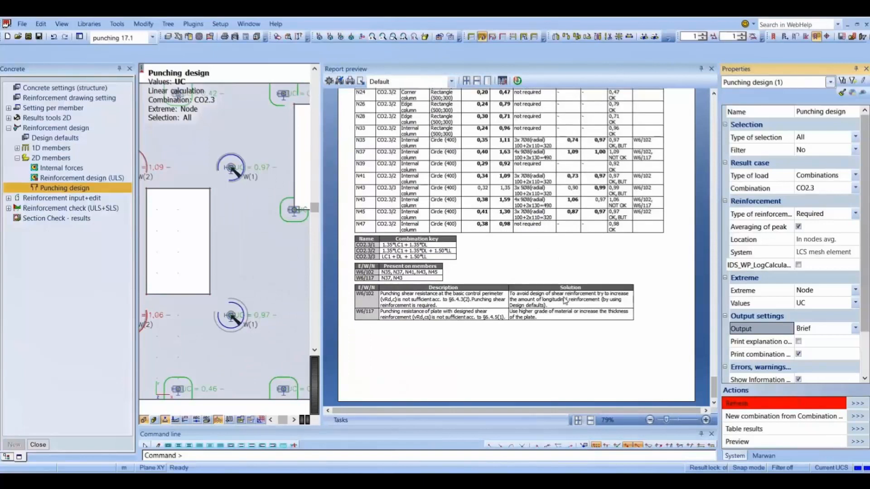
Step: Add the explanation of symbols to the punching report, review the refreshed report and close the preview
click(799, 343)
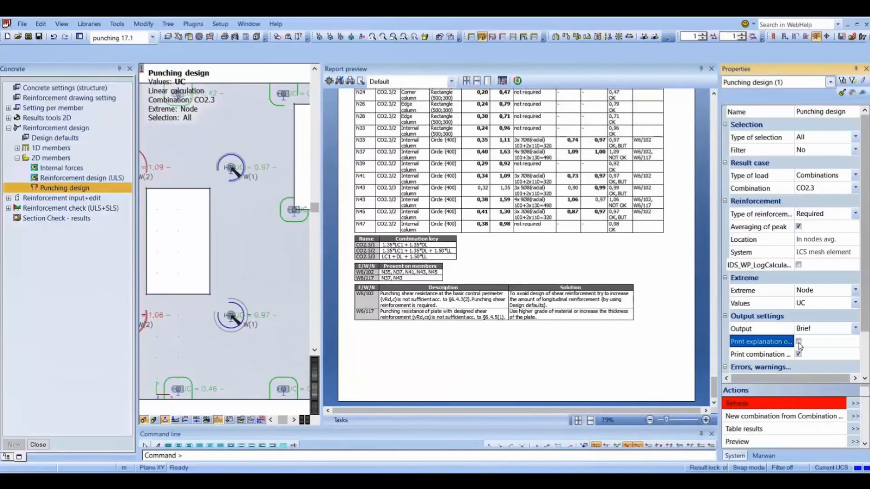
click(857, 404)
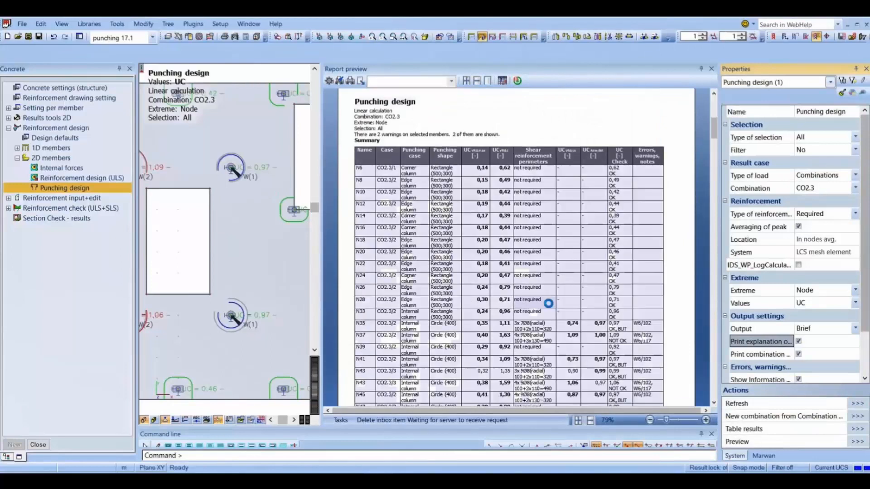
scroll(483, 273, down, 2)
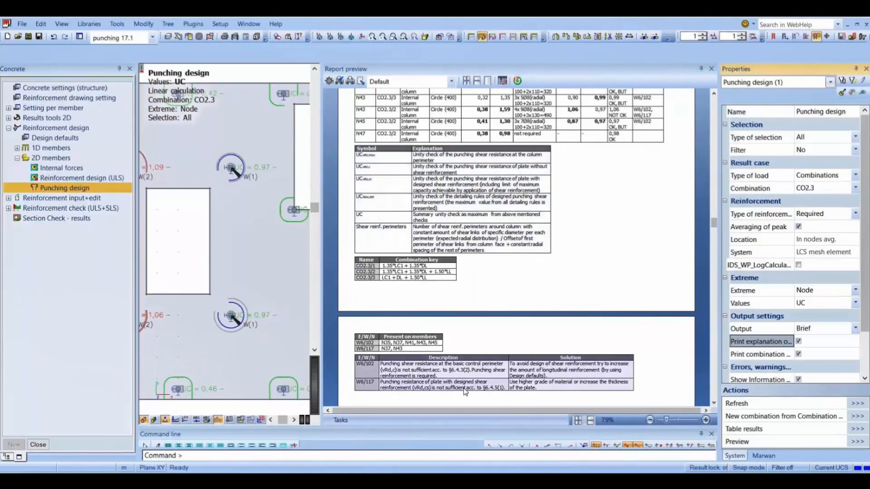
scroll(210, 249, down, 2)
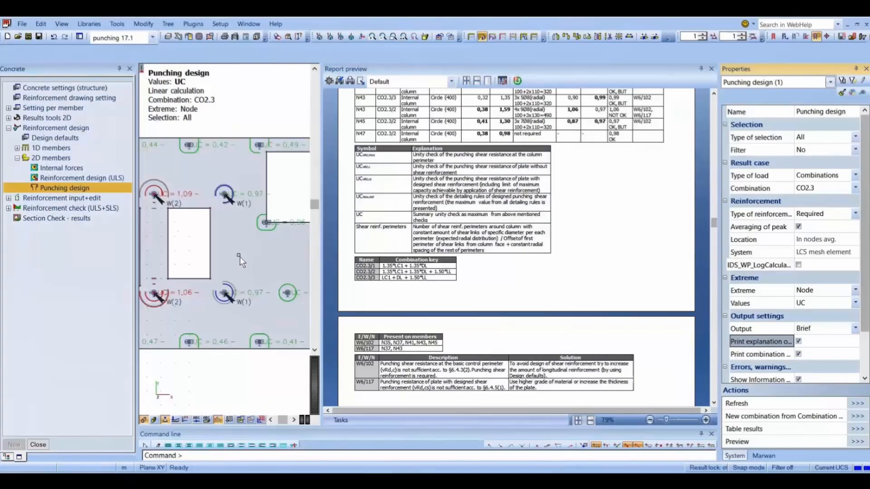
middle_drag(244, 257, 259, 260)
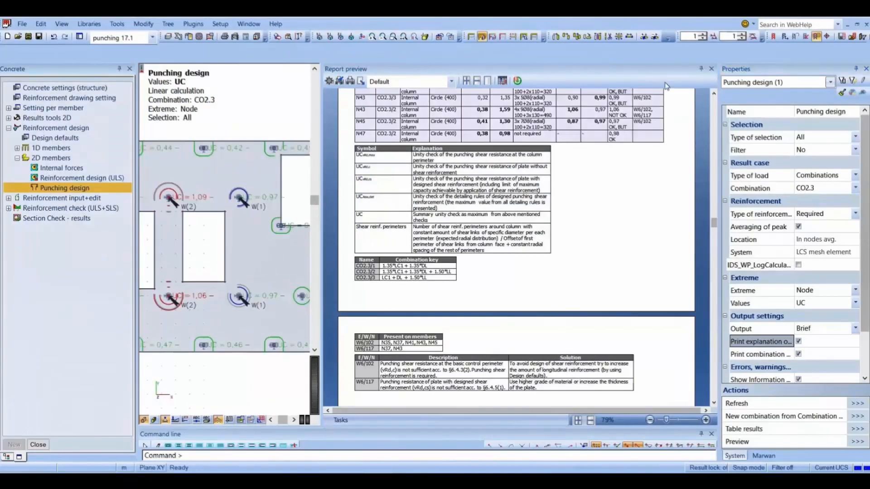
click(712, 69)
scroll(463, 257, up, 2)
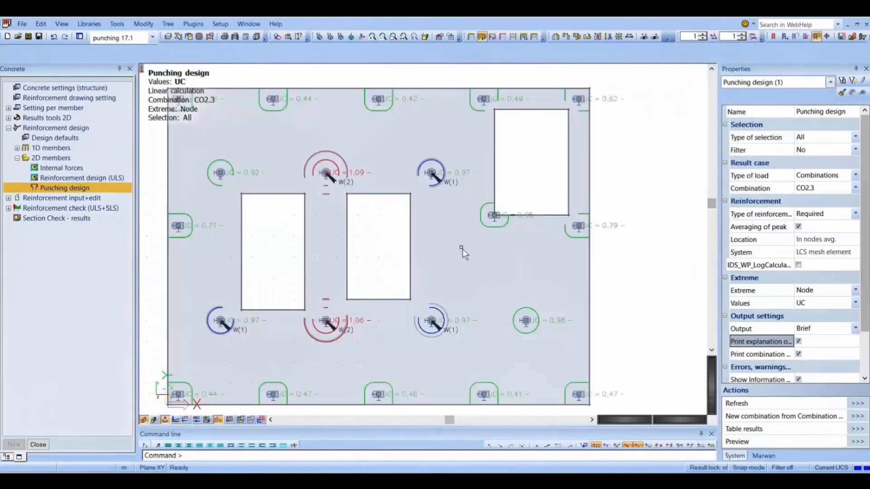
Step: Recalculate the punching design with Provided reinforcement for only the currently selected internal column and preview its report
click(825, 216)
click(825, 215)
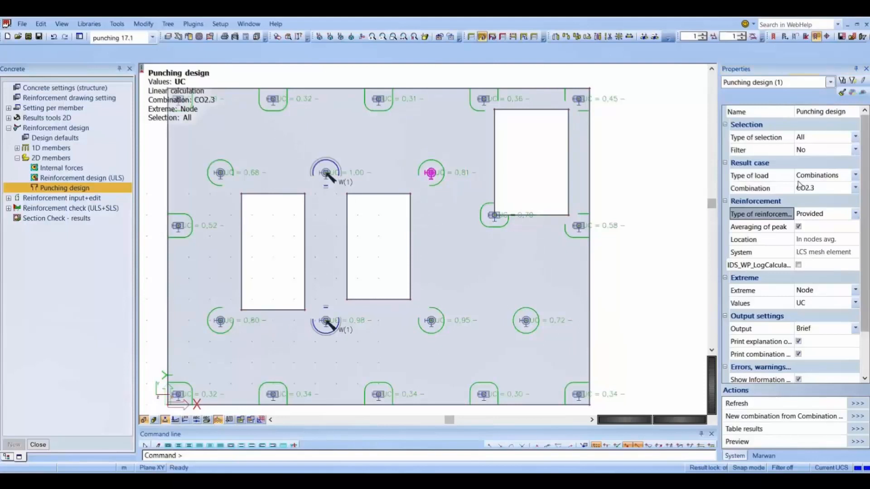
click(815, 154)
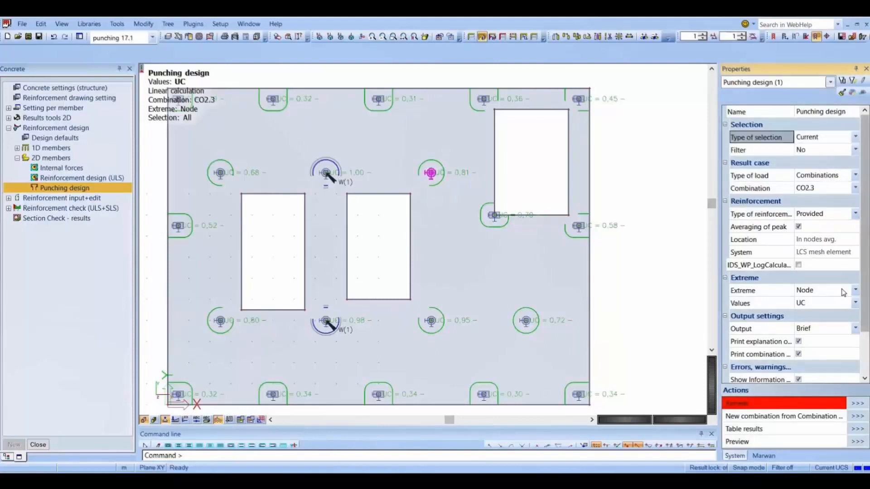
click(846, 404)
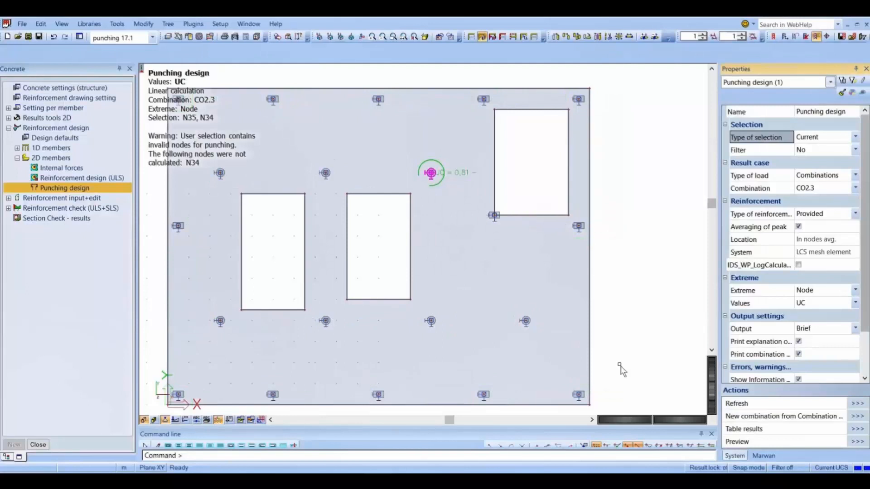
click(823, 442)
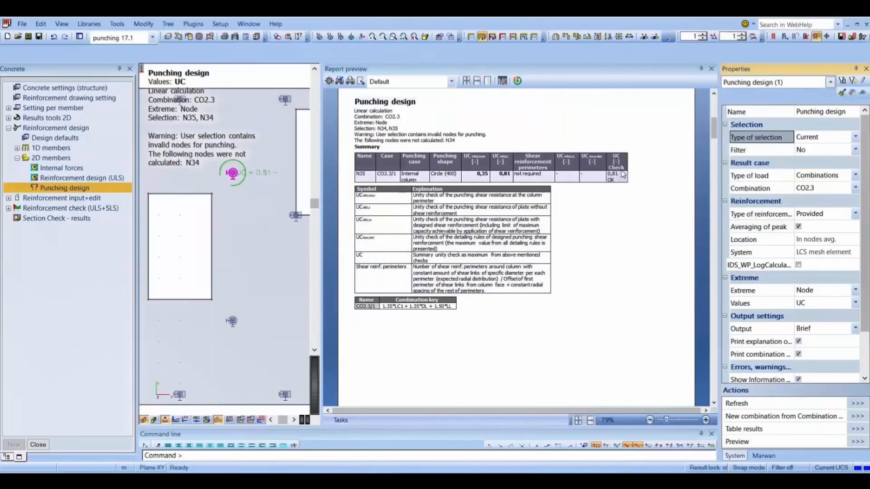
Step: Set the type of reinforcement back to Required and refresh the selected column's punching design and report
click(826, 212)
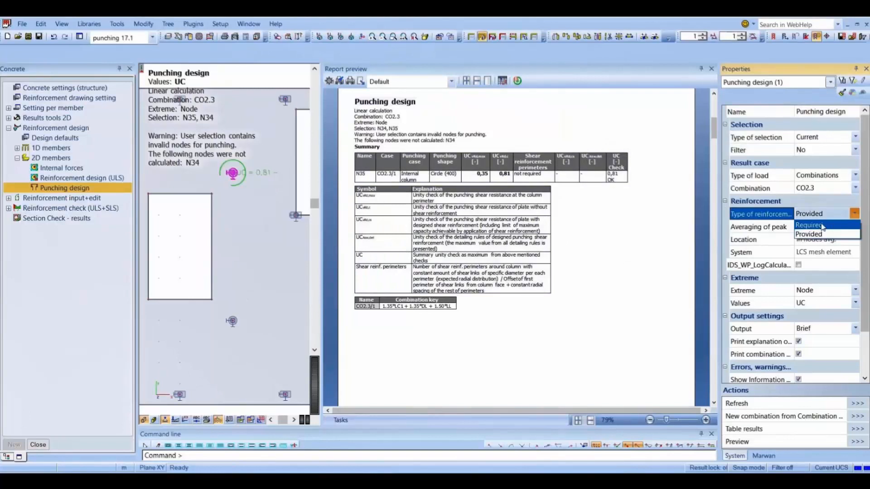
click(820, 226)
click(858, 403)
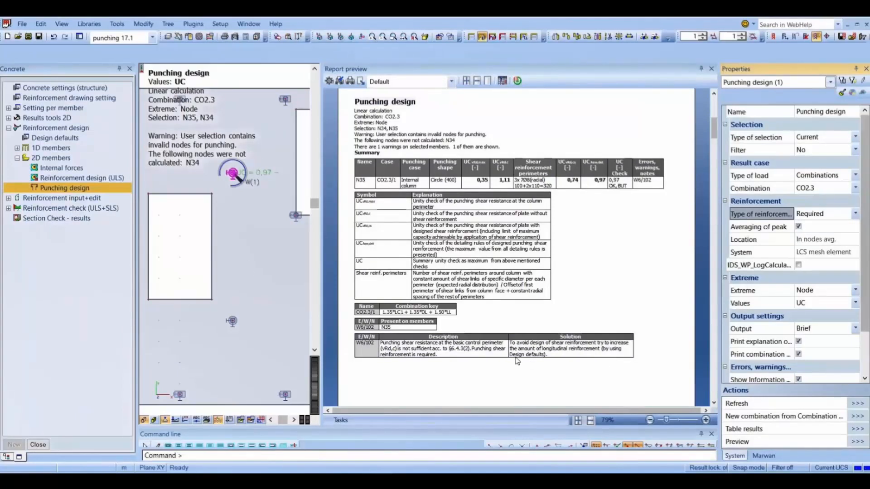
scroll(254, 265, down, 2)
scroll(260, 266, down, 1)
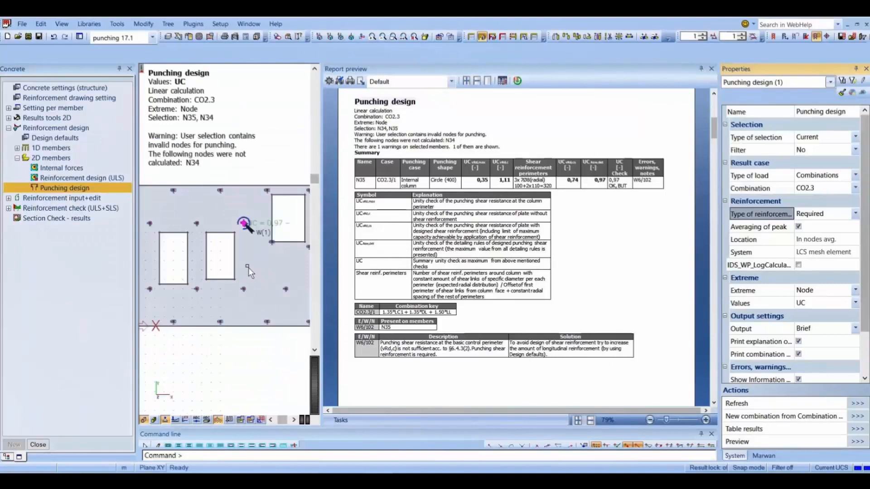
Step: Replace the selection with the internal column above the strip between the two neighbouring openings and review its punching design with Required reinforcement
key(Escape)
drag(186, 219, 203, 228)
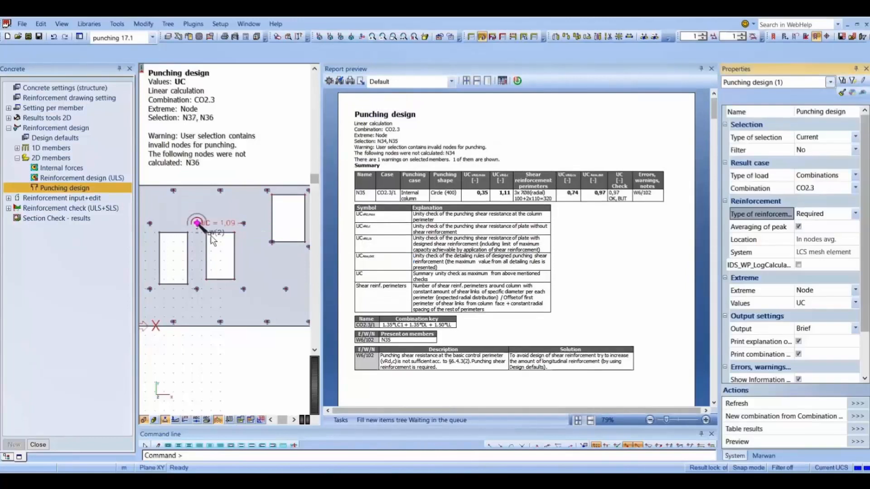
scroll(211, 238, up, 4)
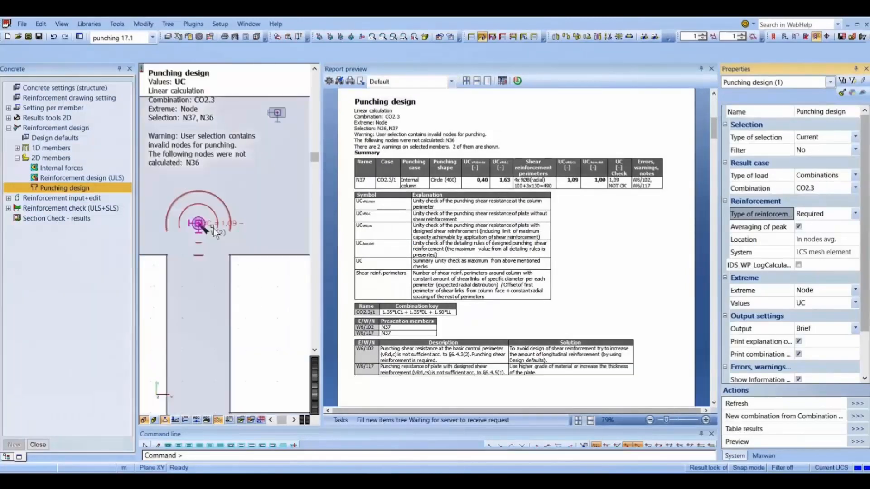
scroll(214, 227, up, 2)
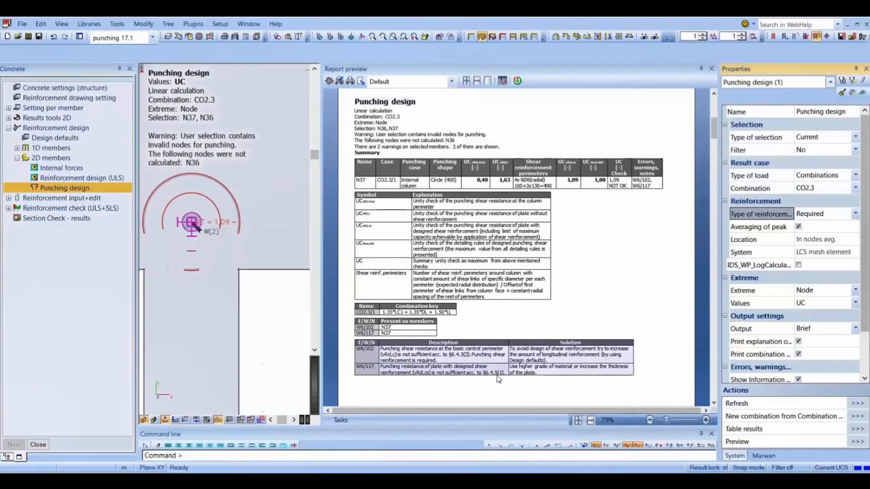
Step: Set the type of reinforcement to Provided and refresh the punching design and report of the selected column
click(824, 216)
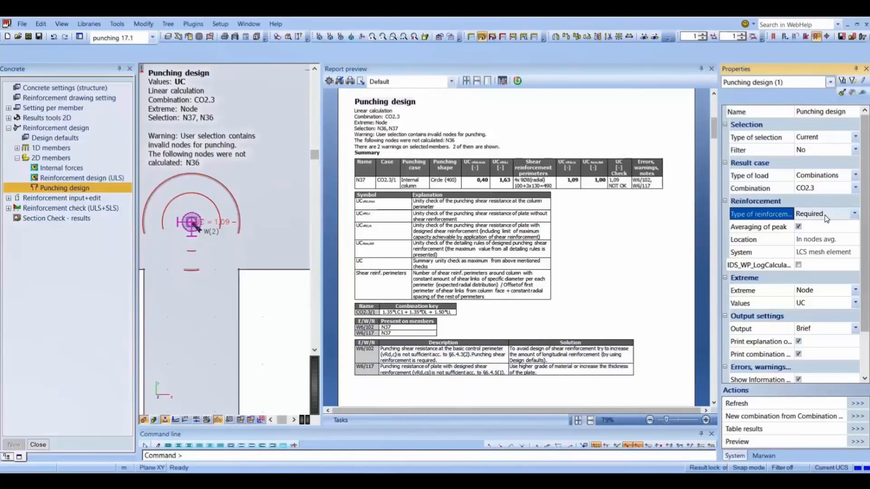
click(824, 215)
click(820, 233)
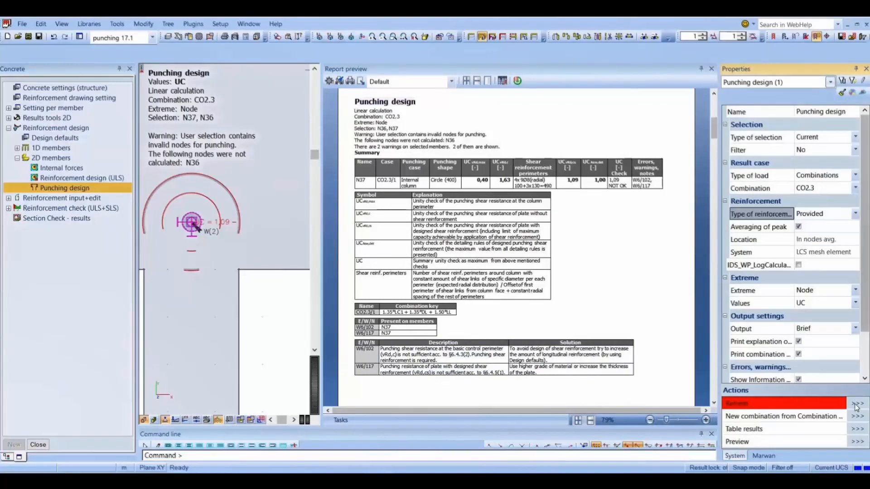
click(857, 403)
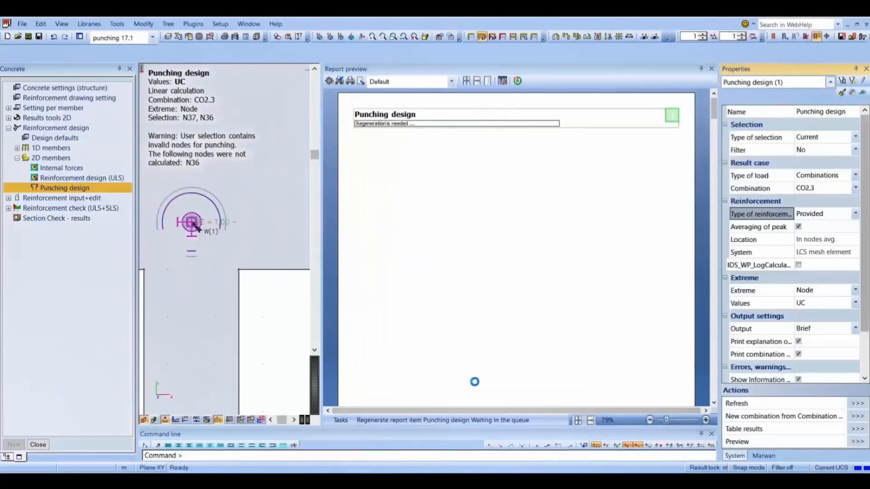
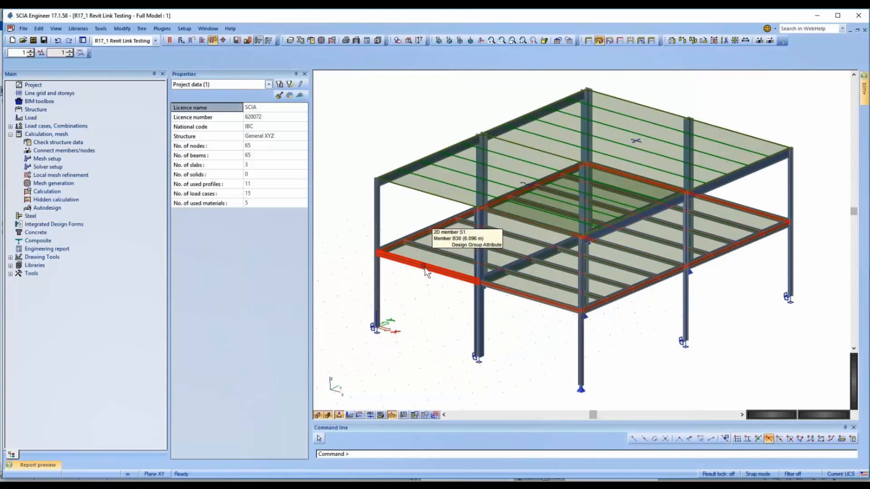
Step: In the R17_1 Revit Link Testing model, inspect composite deck S1 and its profiled sheeting definition, then clear the selection
click(429, 269)
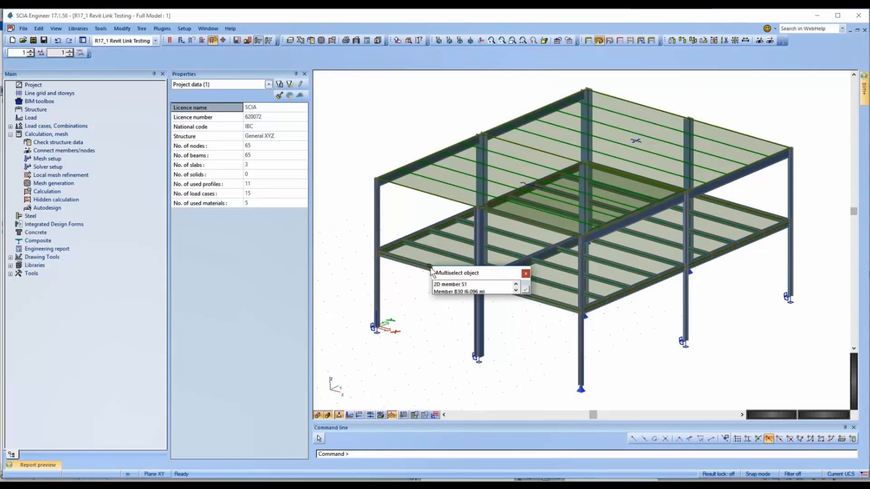
click(441, 286)
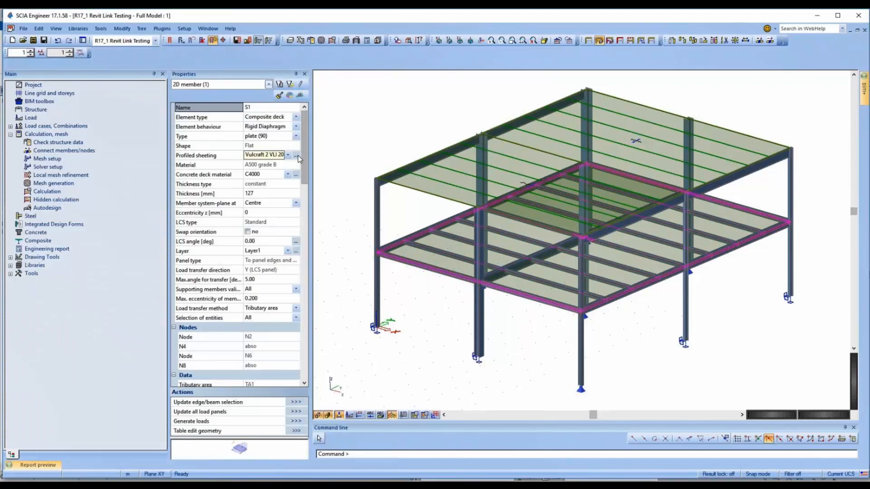
click(297, 156)
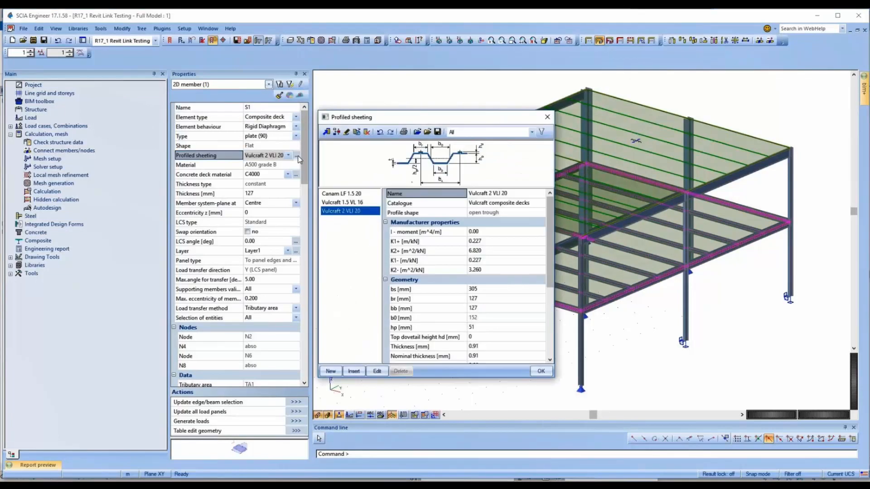
click(541, 371)
key(Escape)
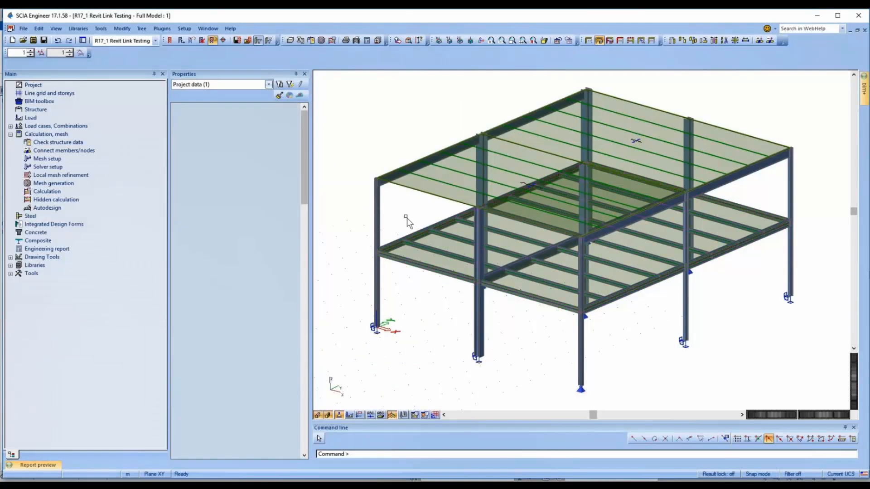
Step: Inspect the properties of edge beam B64 beneath the roof deck, including its cross-section, and clear the selection
scroll(415, 194, up, 5)
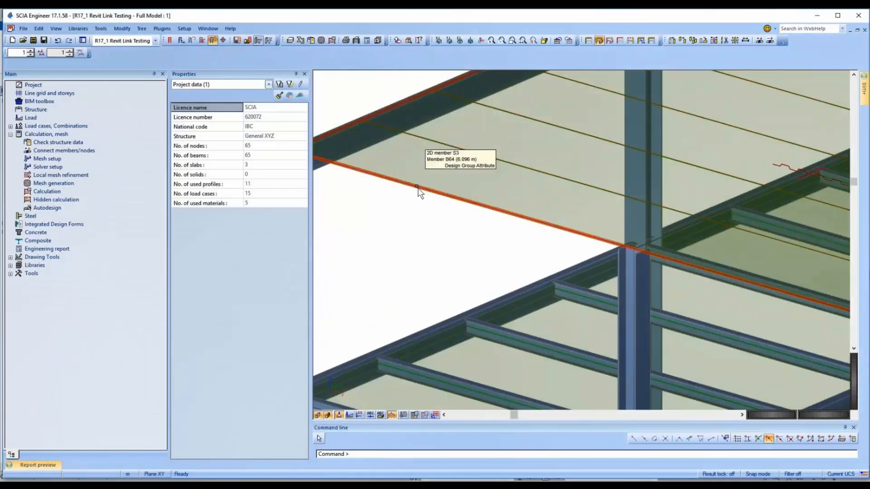
click(417, 190)
click(428, 213)
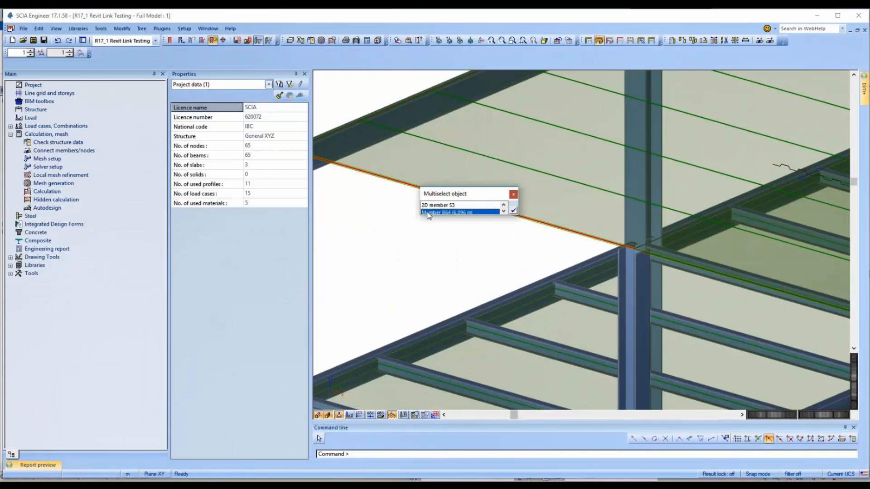
double_click(427, 212)
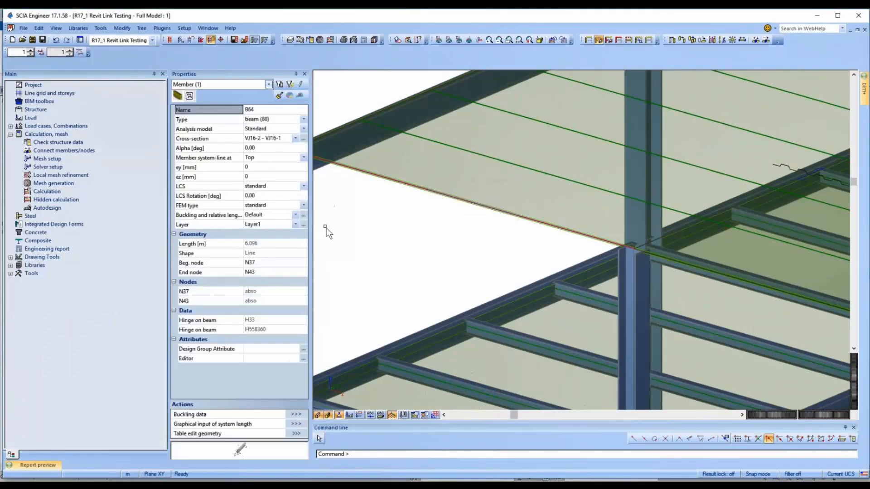
scroll(340, 231, down, 2)
key(Escape)
scroll(340, 231, down, 3)
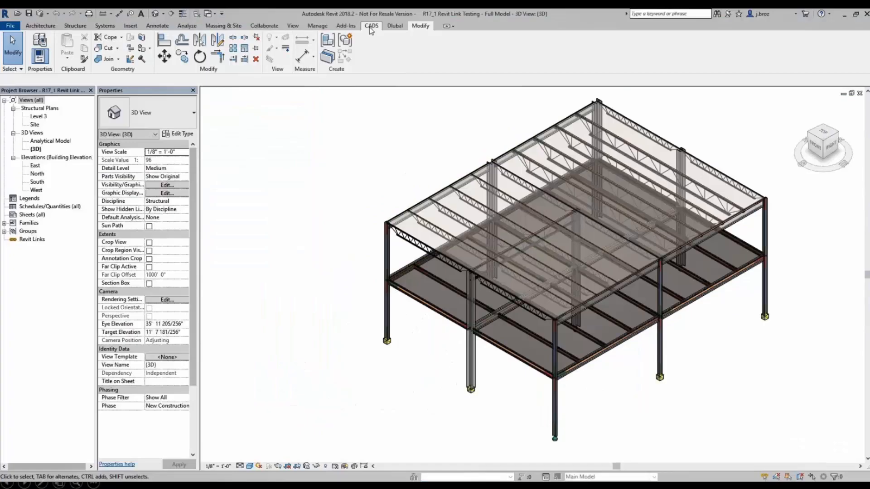
Step: Switch to Revit and import the SCIA Engineer model with analysis results through the CADS link, mapping A653 grade 33 to Metal Deck
click(371, 27)
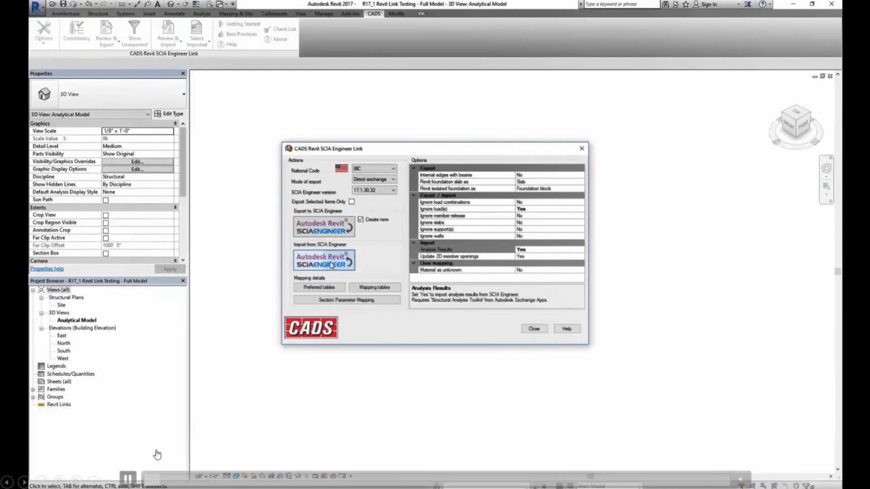
click(329, 265)
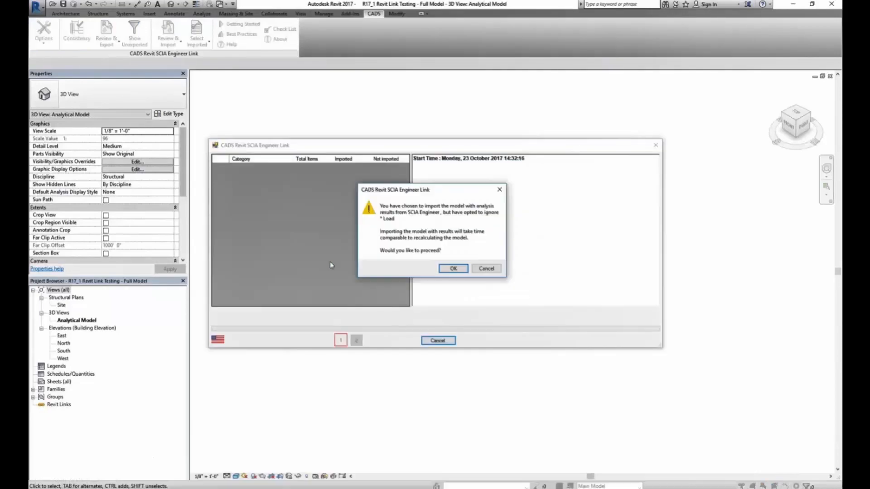
click(444, 268)
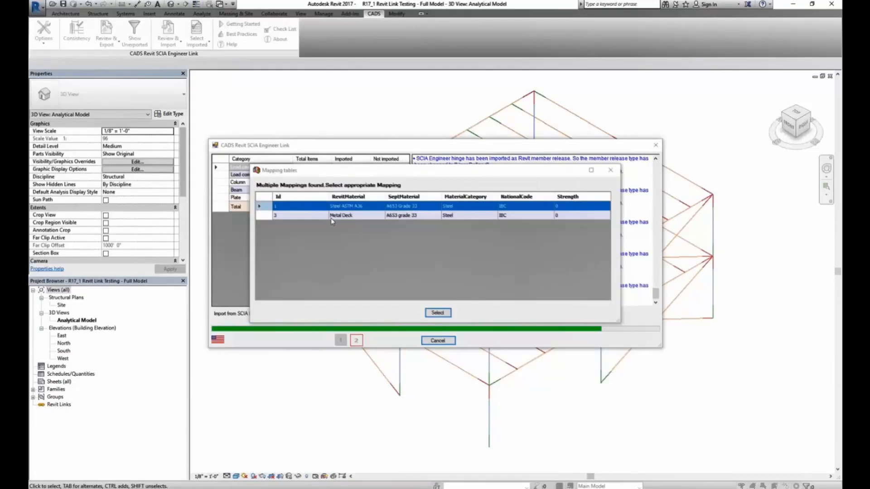
click(332, 216)
click(437, 313)
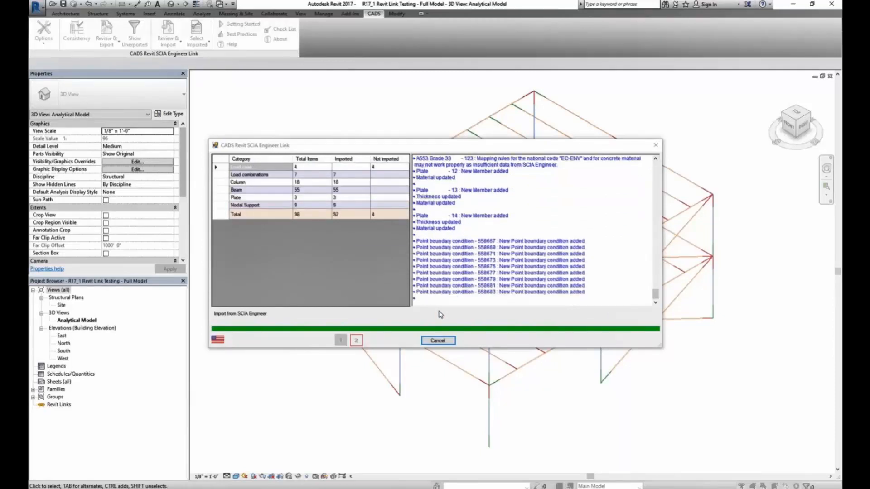
click(438, 341)
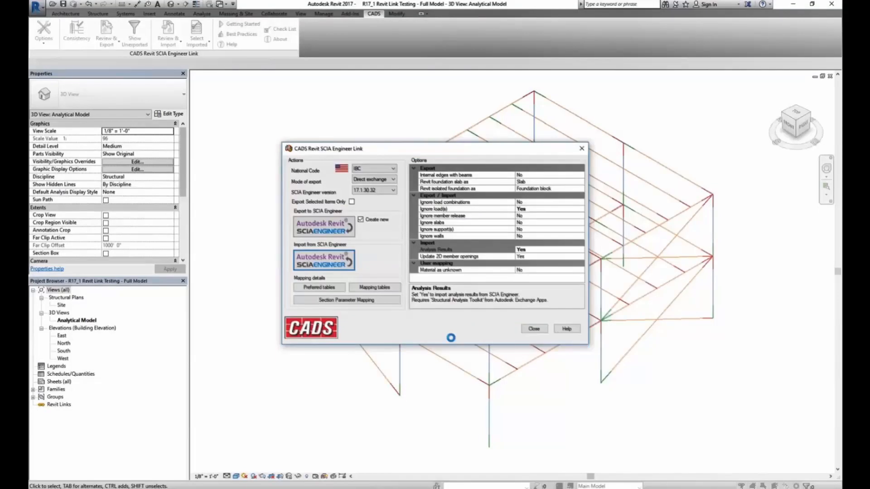
click(526, 328)
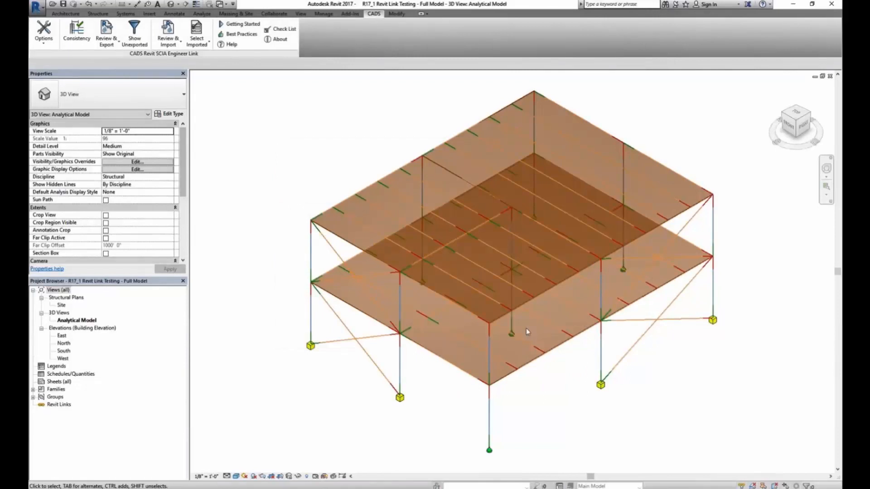
Step: Create new structural plan views for Level 3 and Level 4
click(301, 14)
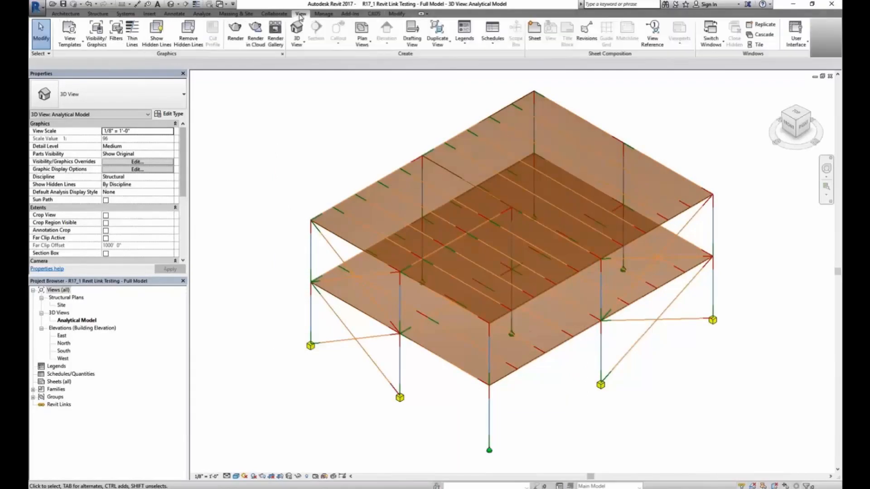
click(363, 43)
click(381, 86)
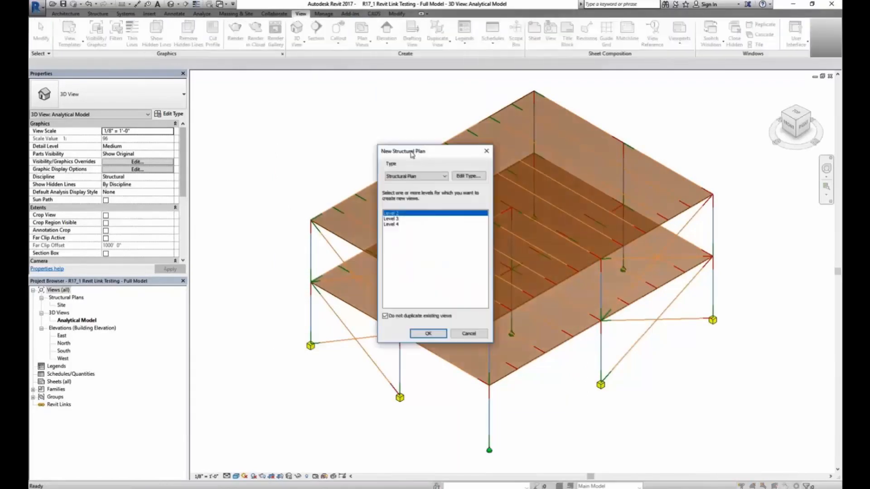
click(412, 219)
shift+click(411, 224)
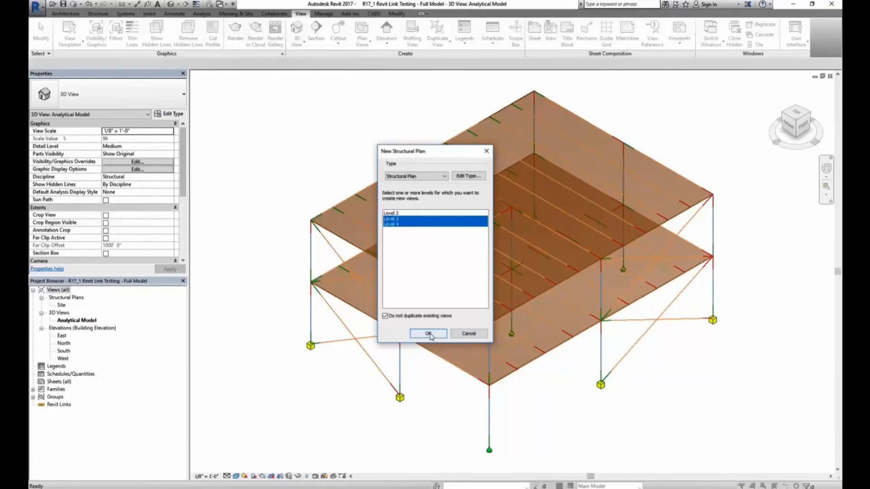
click(429, 333)
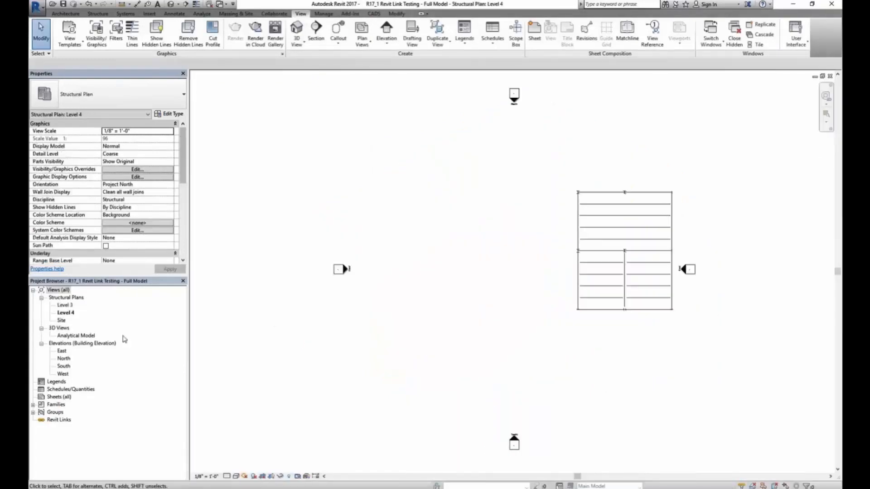
Step: Annotate all beams in the Level 3 structural plan with SCIA start and end forces and structural framing tags, and inspect the labels
double_click(69, 308)
scroll(685, 279, up, 3)
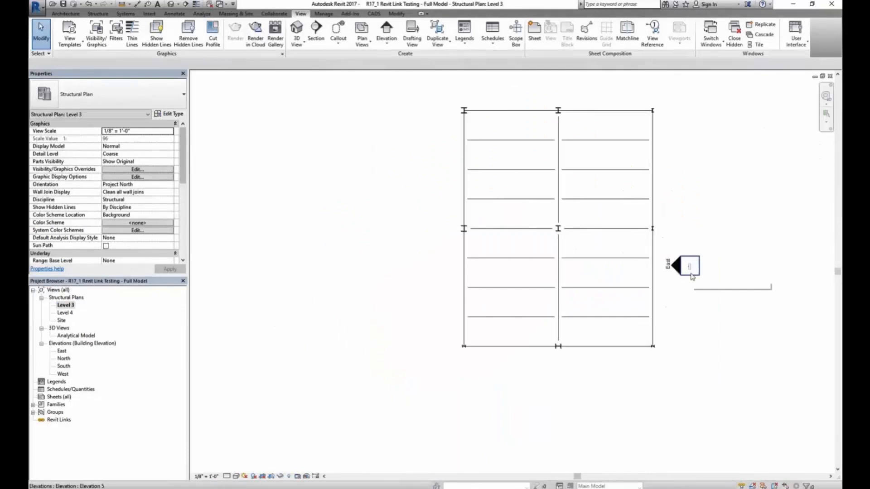
middle_drag(682, 286, 664, 315)
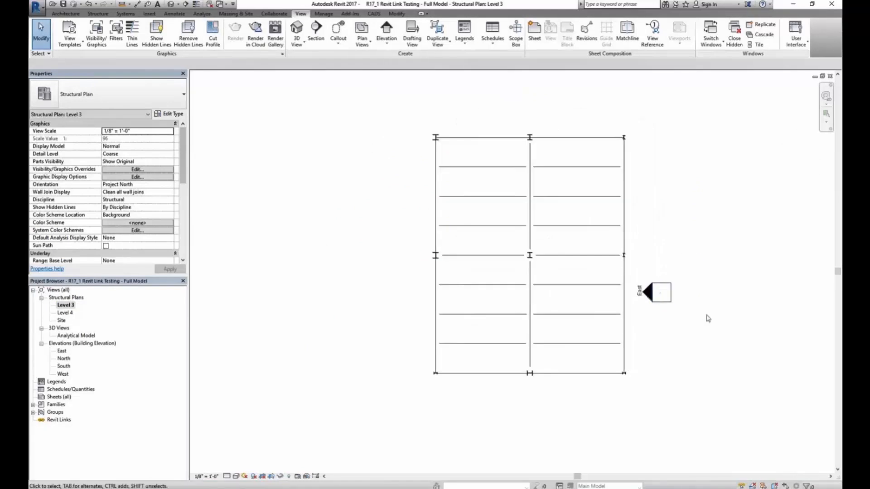
click(183, 15)
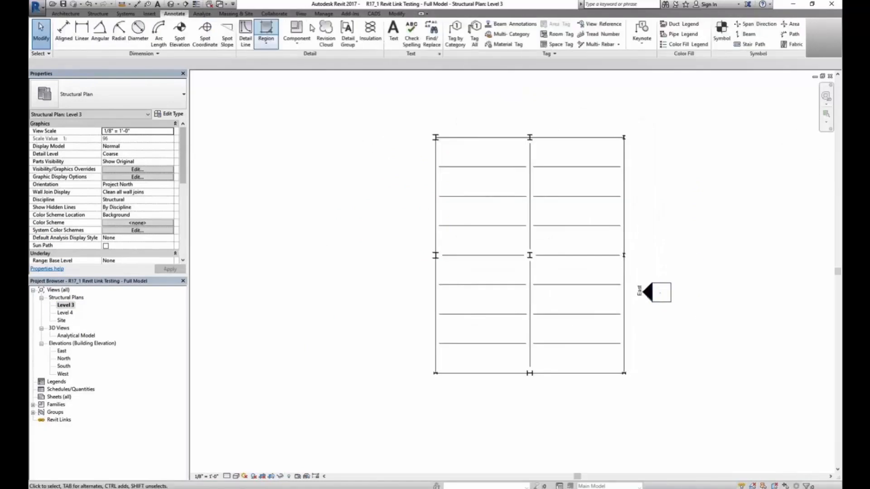
click(495, 25)
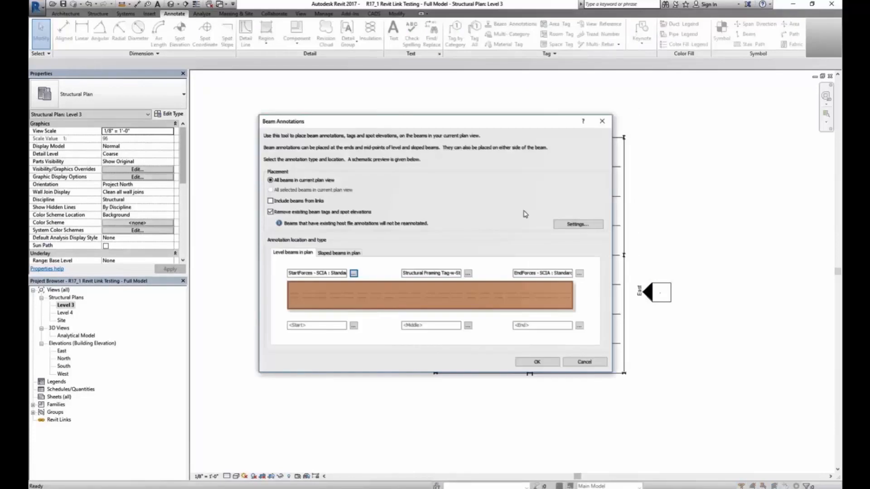
click(537, 362)
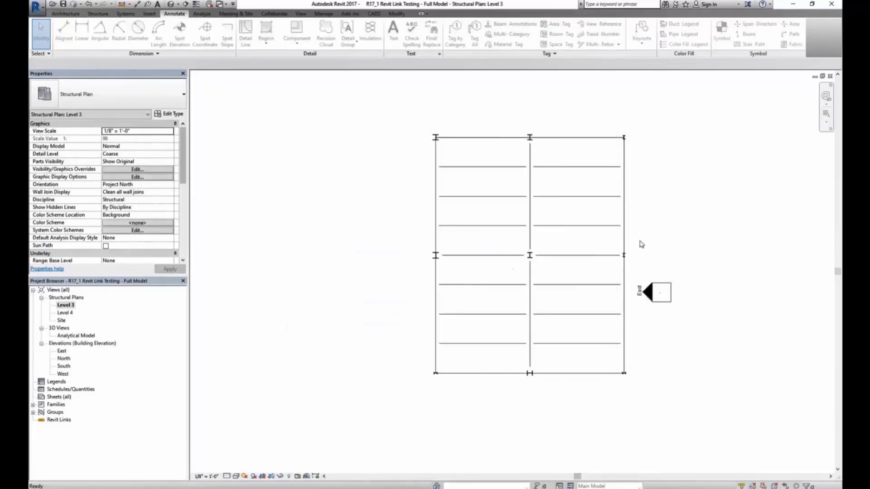
scroll(567, 165, up, 2)
scroll(494, 175, up, 2)
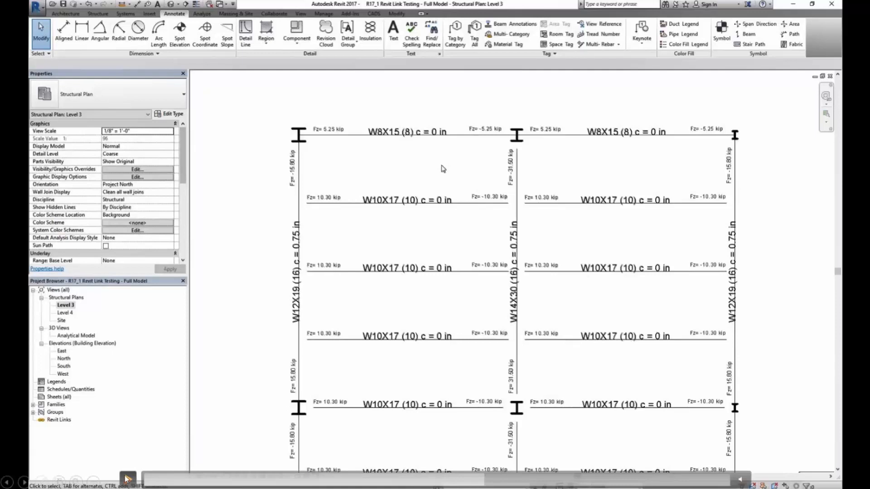
Step: For the Level 4 structural plan, clear the start and end force tags from the level beam annotation settings
scroll(442, 170, down, 4)
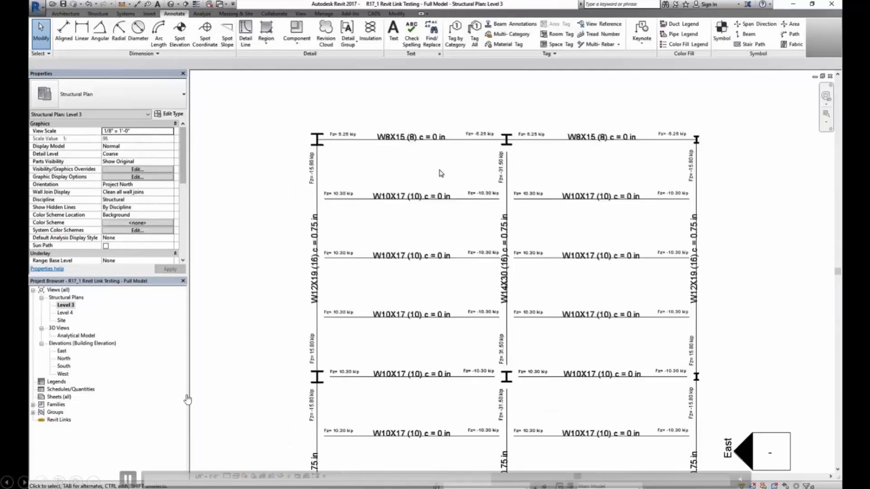
double_click(67, 312)
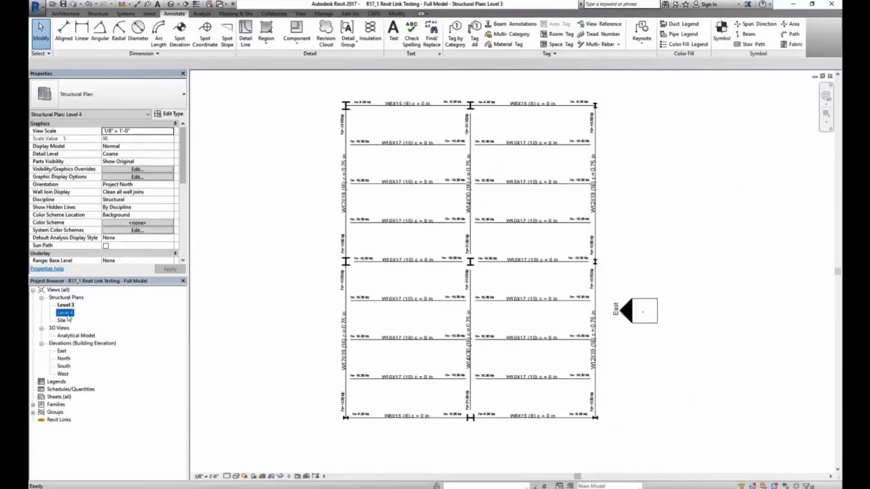
scroll(715, 265, up, 3)
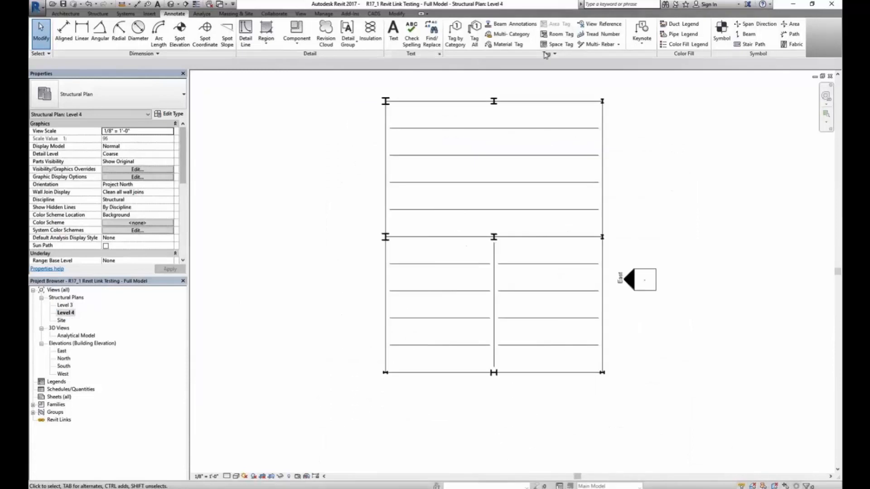
click(517, 24)
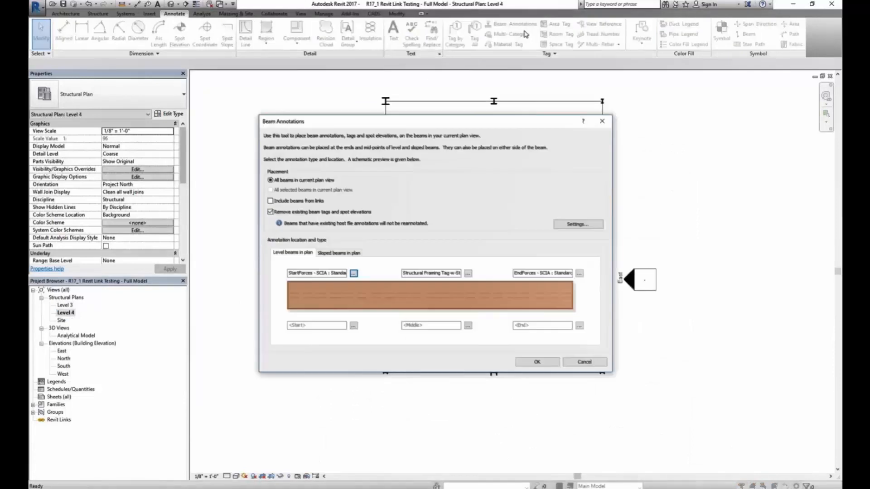
click(354, 274)
click(393, 194)
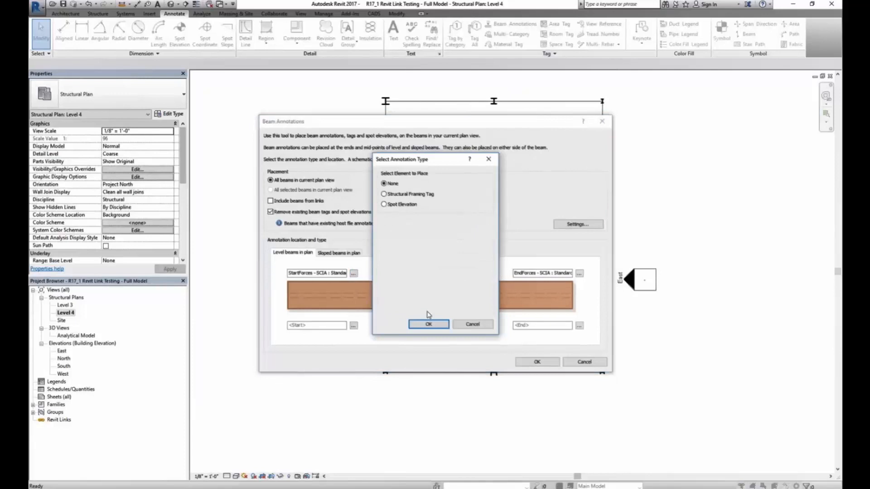
click(426, 323)
click(579, 274)
click(392, 177)
click(424, 322)
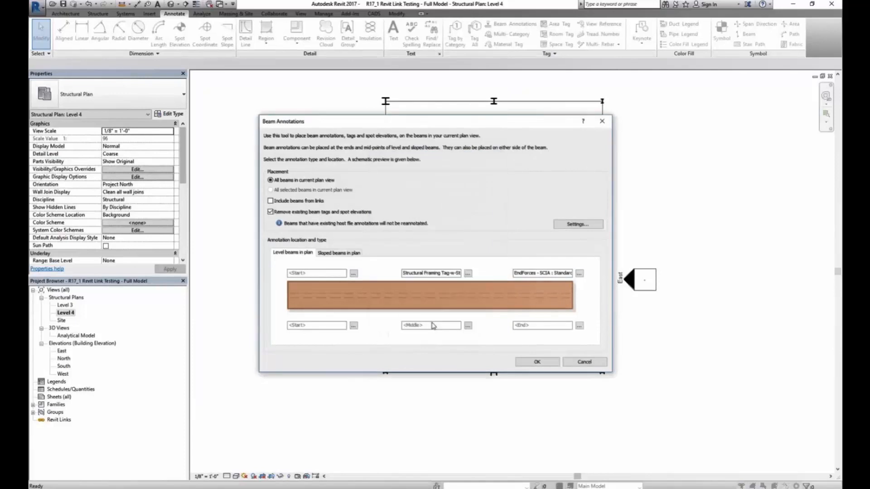
Step: Set the middle annotation to Structural Framing Tag : Standard and annotate all beams in the Level 4 plan
click(468, 274)
click(467, 237)
click(467, 251)
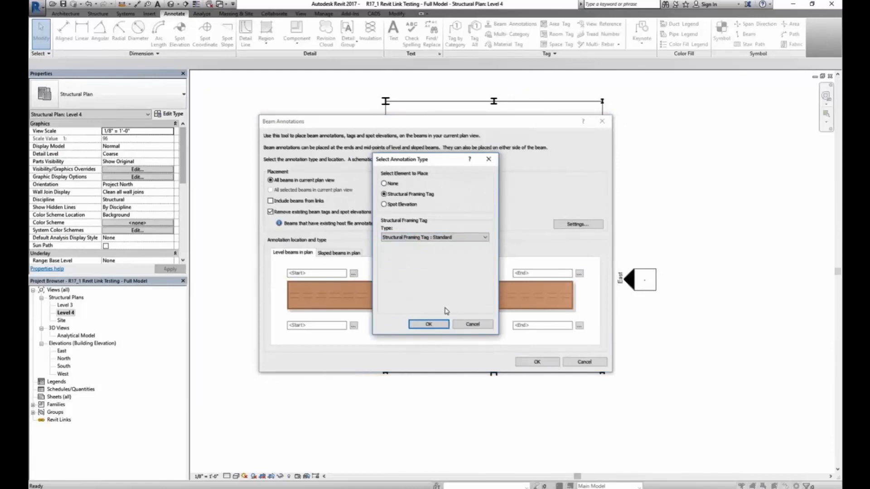
click(429, 324)
click(536, 362)
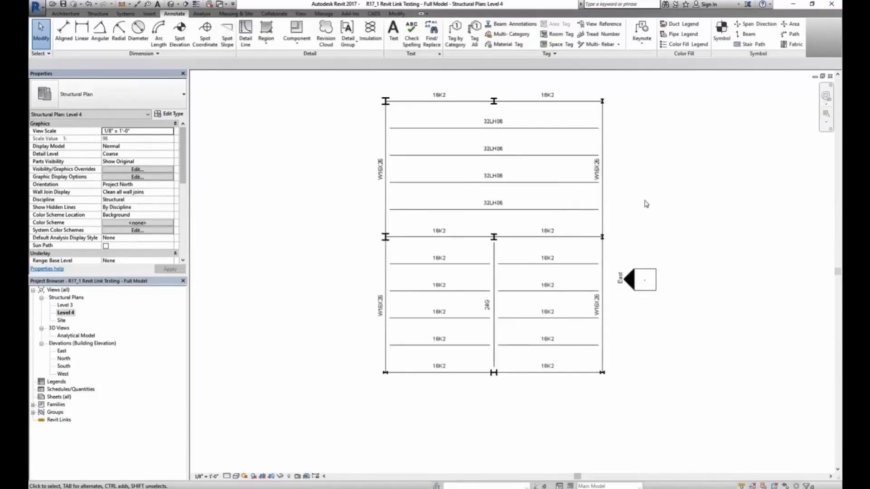
Step: Check the comments stored on the central 24G joist girder and two of the 16K2 joists, and clear the selection
click(494, 307)
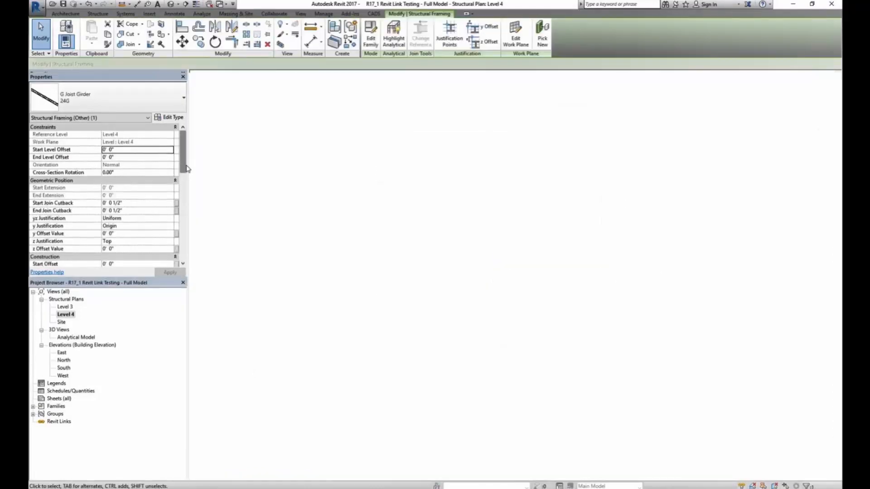
scroll(154, 226, down, 8)
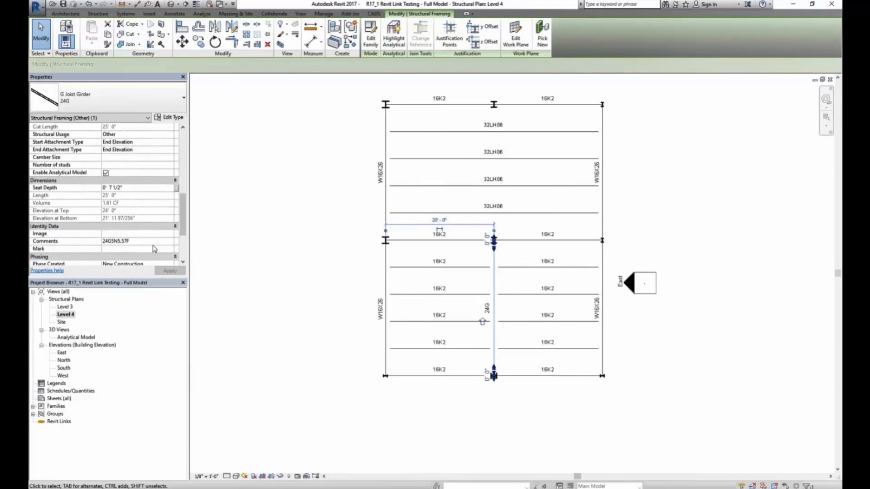
click(251, 256)
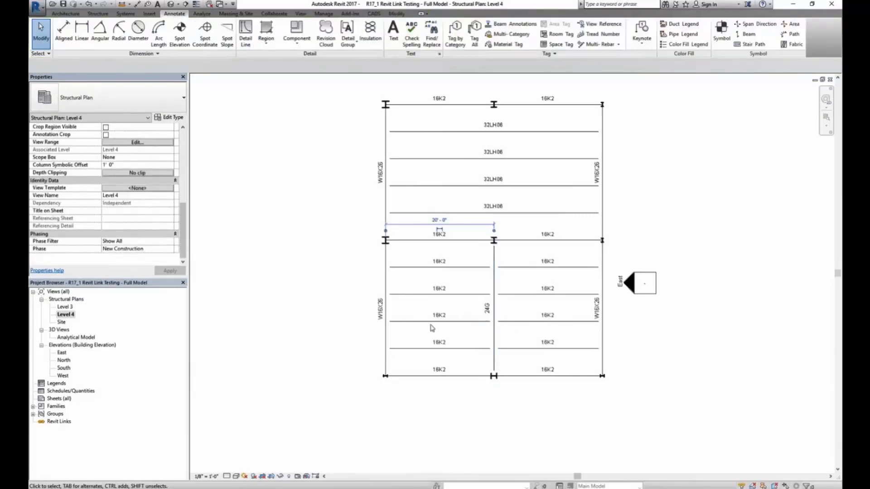
click(431, 322)
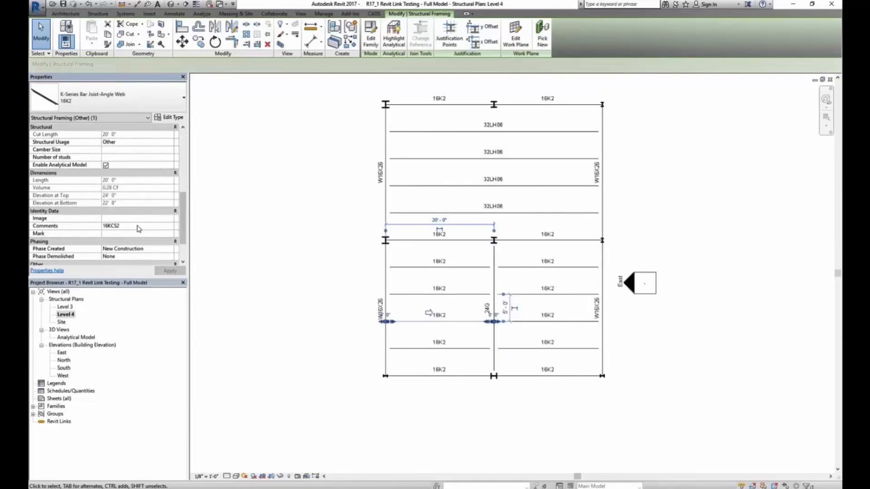
click(546, 268)
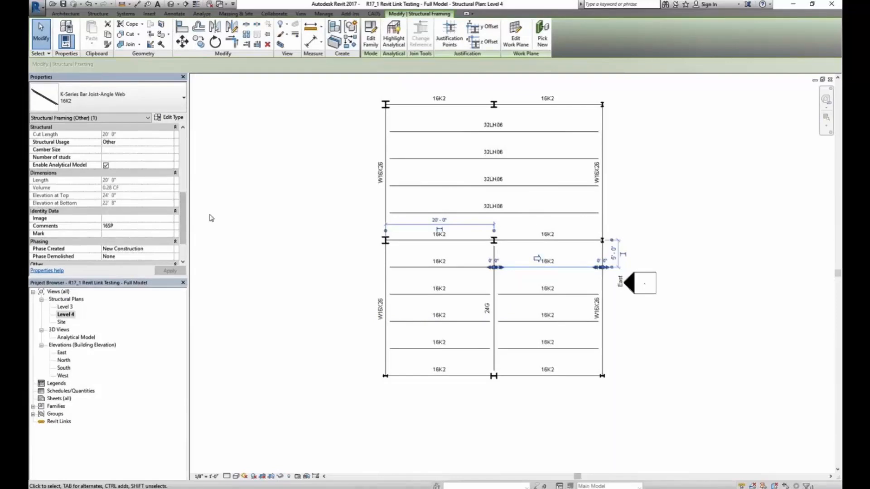
click(234, 220)
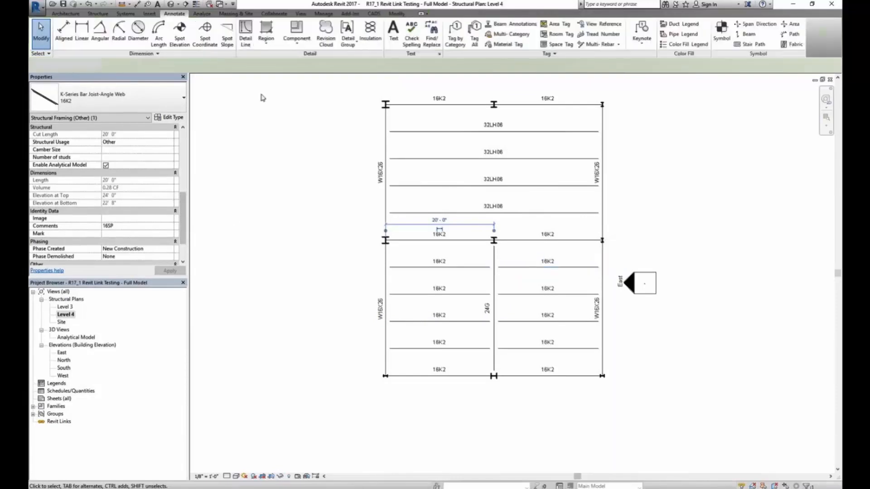
Step: Create a default 3D view of the steel model and display it in the Hidden Line visual style
click(301, 14)
click(298, 41)
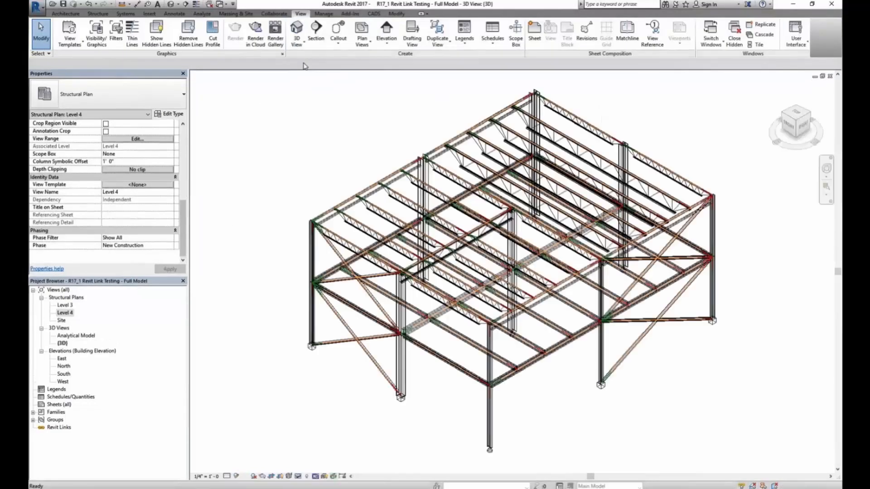
click(236, 476)
click(244, 435)
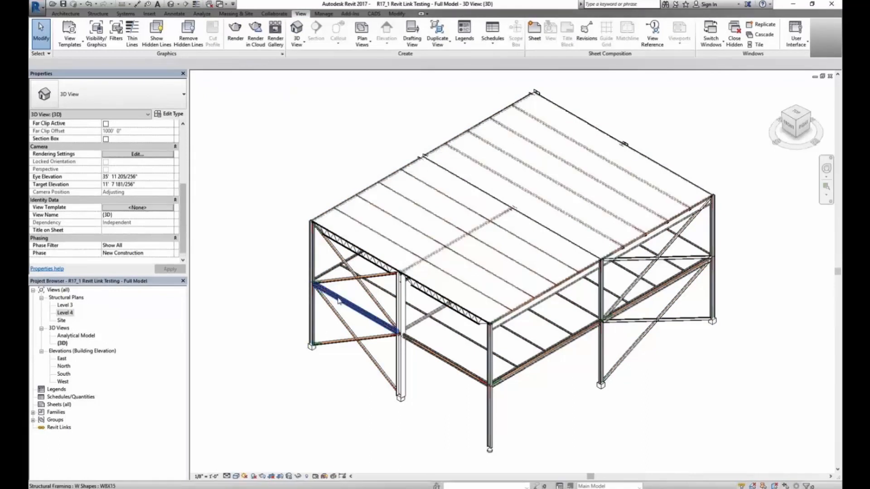
Step: Inspect the floor types assigned to the lower composite slab and the front roof deck in the 3D view, clearing each selection
click(342, 301)
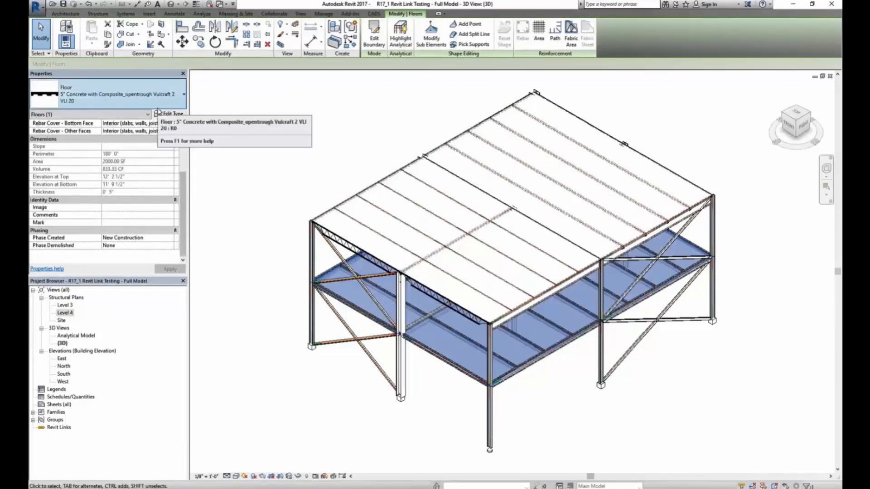
key(Escape)
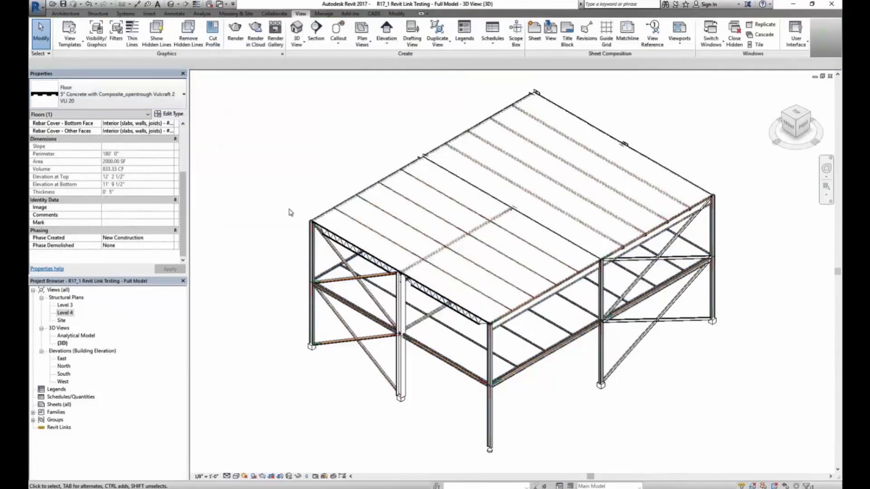
click(316, 225)
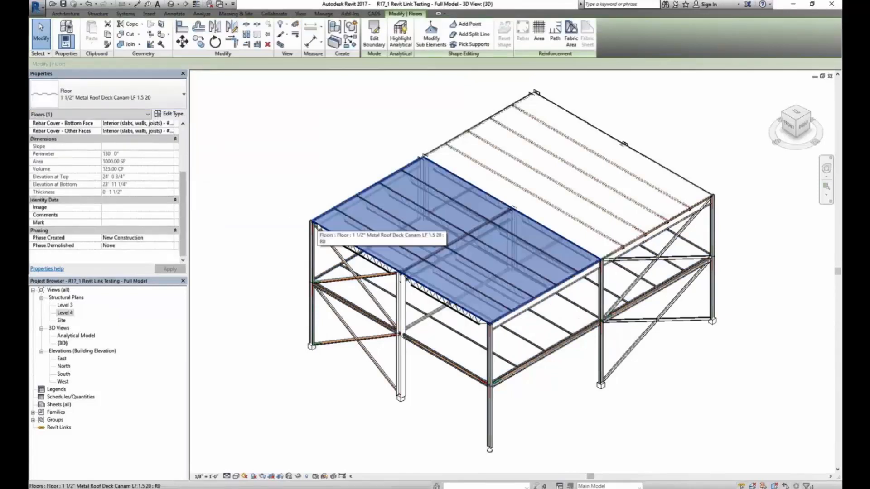
key(Escape)
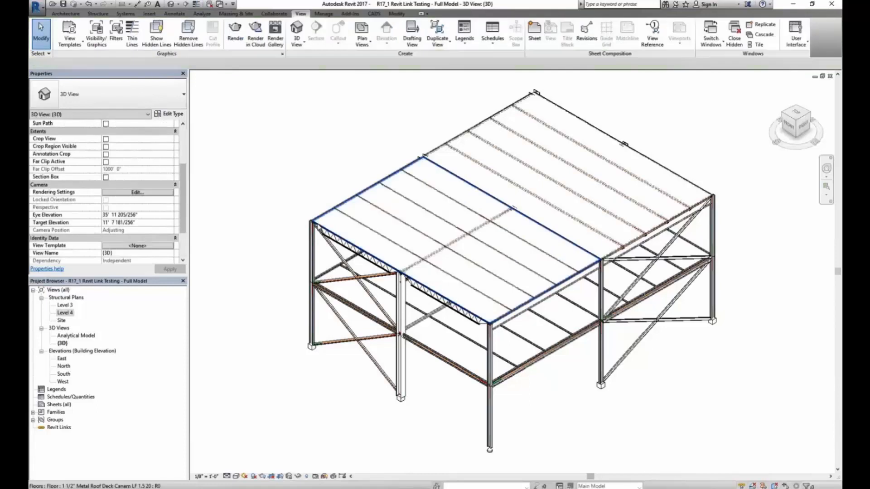